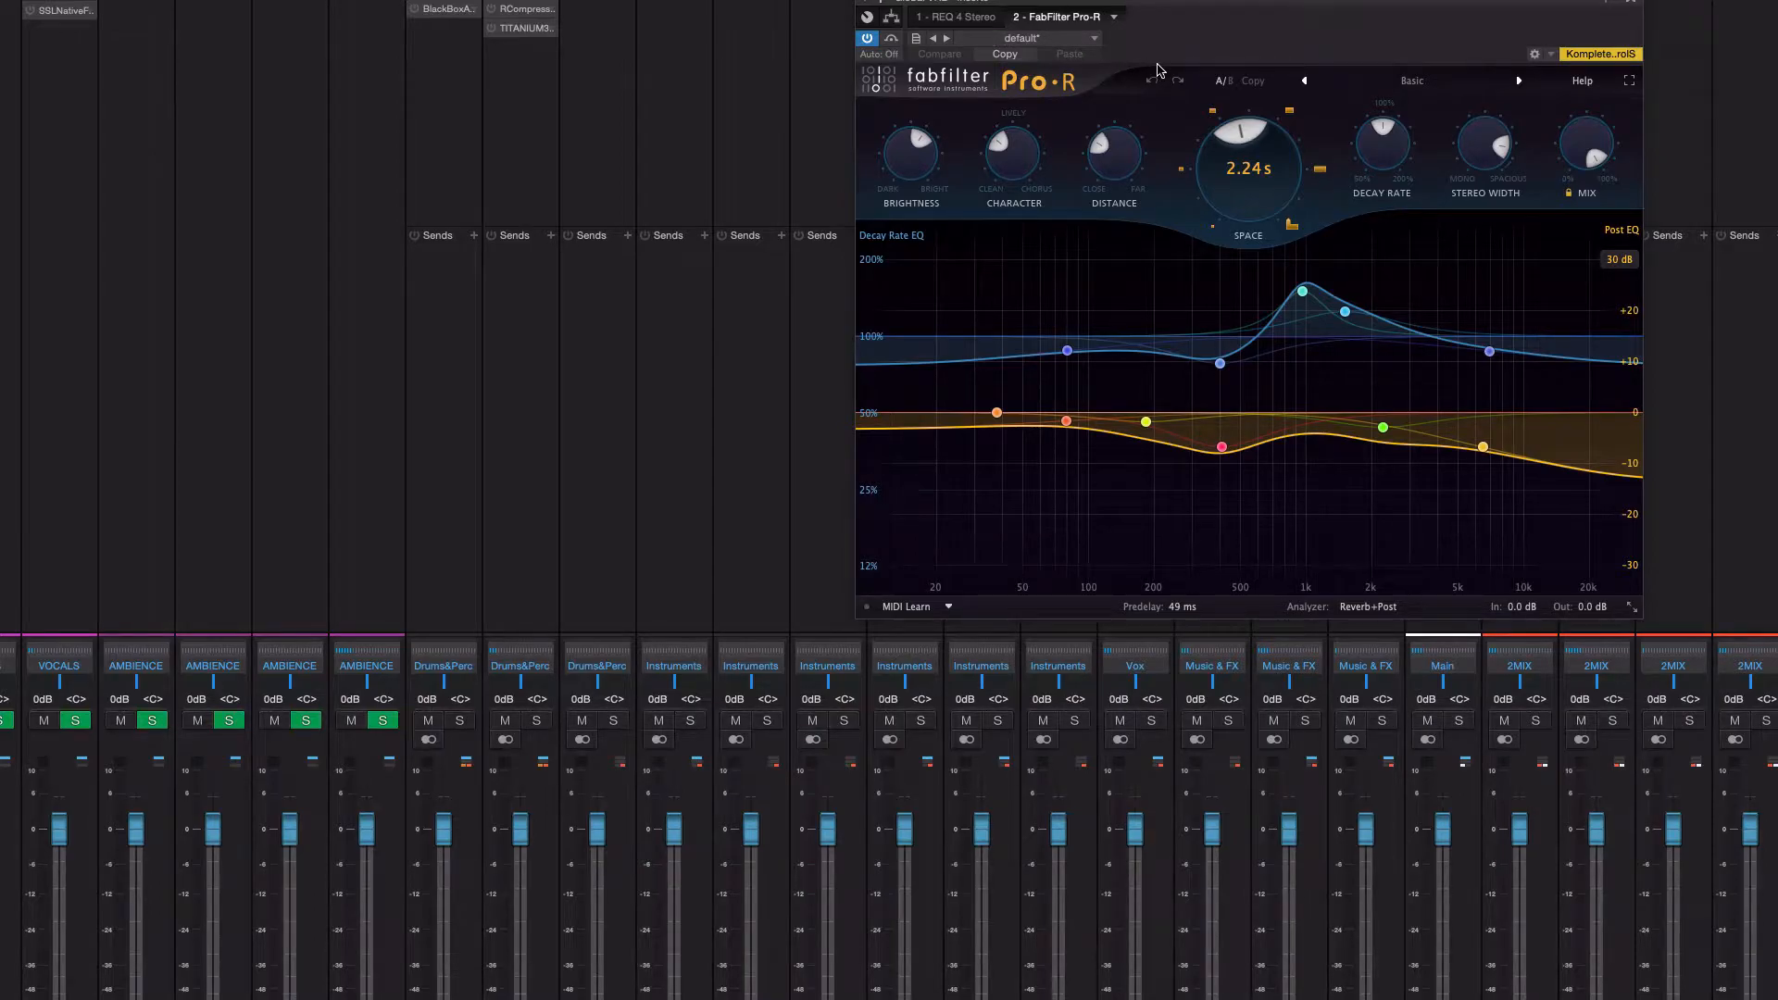
Play the mix and listen to the current Pro-R reverb on the Global VRB channel
{"action": "key", "text": "space"}
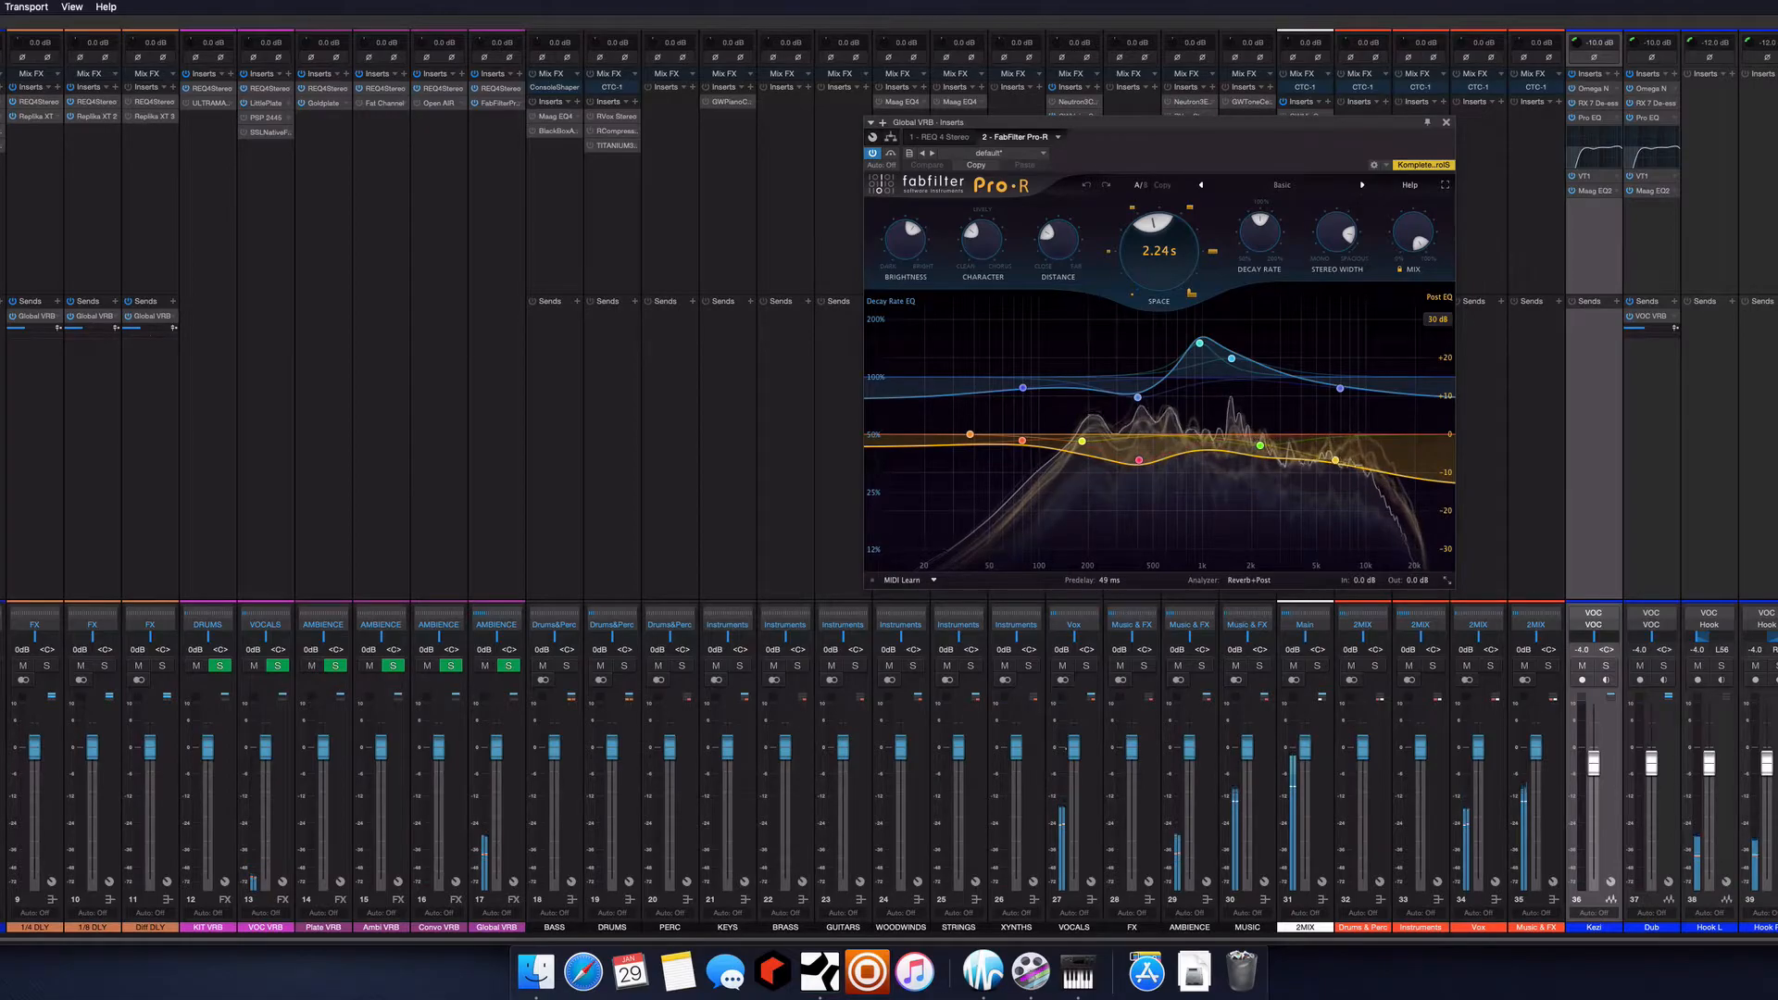
{"action": "left_click_drag", "start_coordinate": [16, 327], "coordinate": [34, 330]}
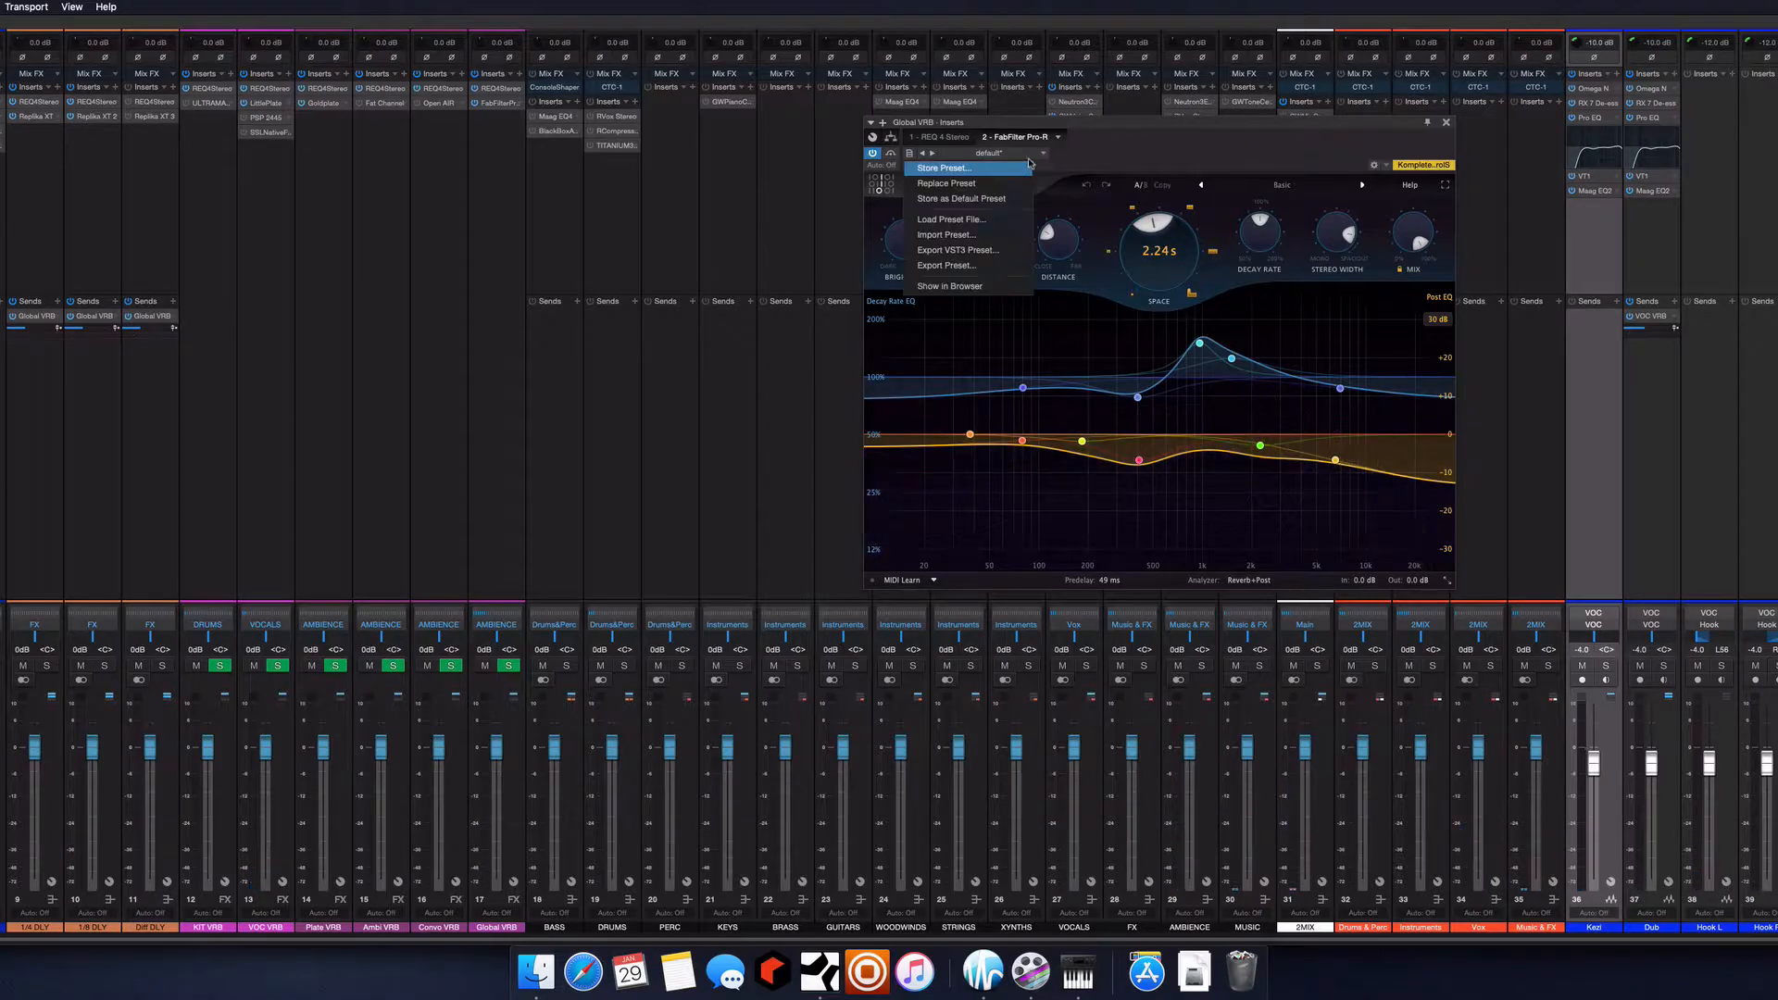
{"action": "left_click", "coordinate": [1203, 168]}
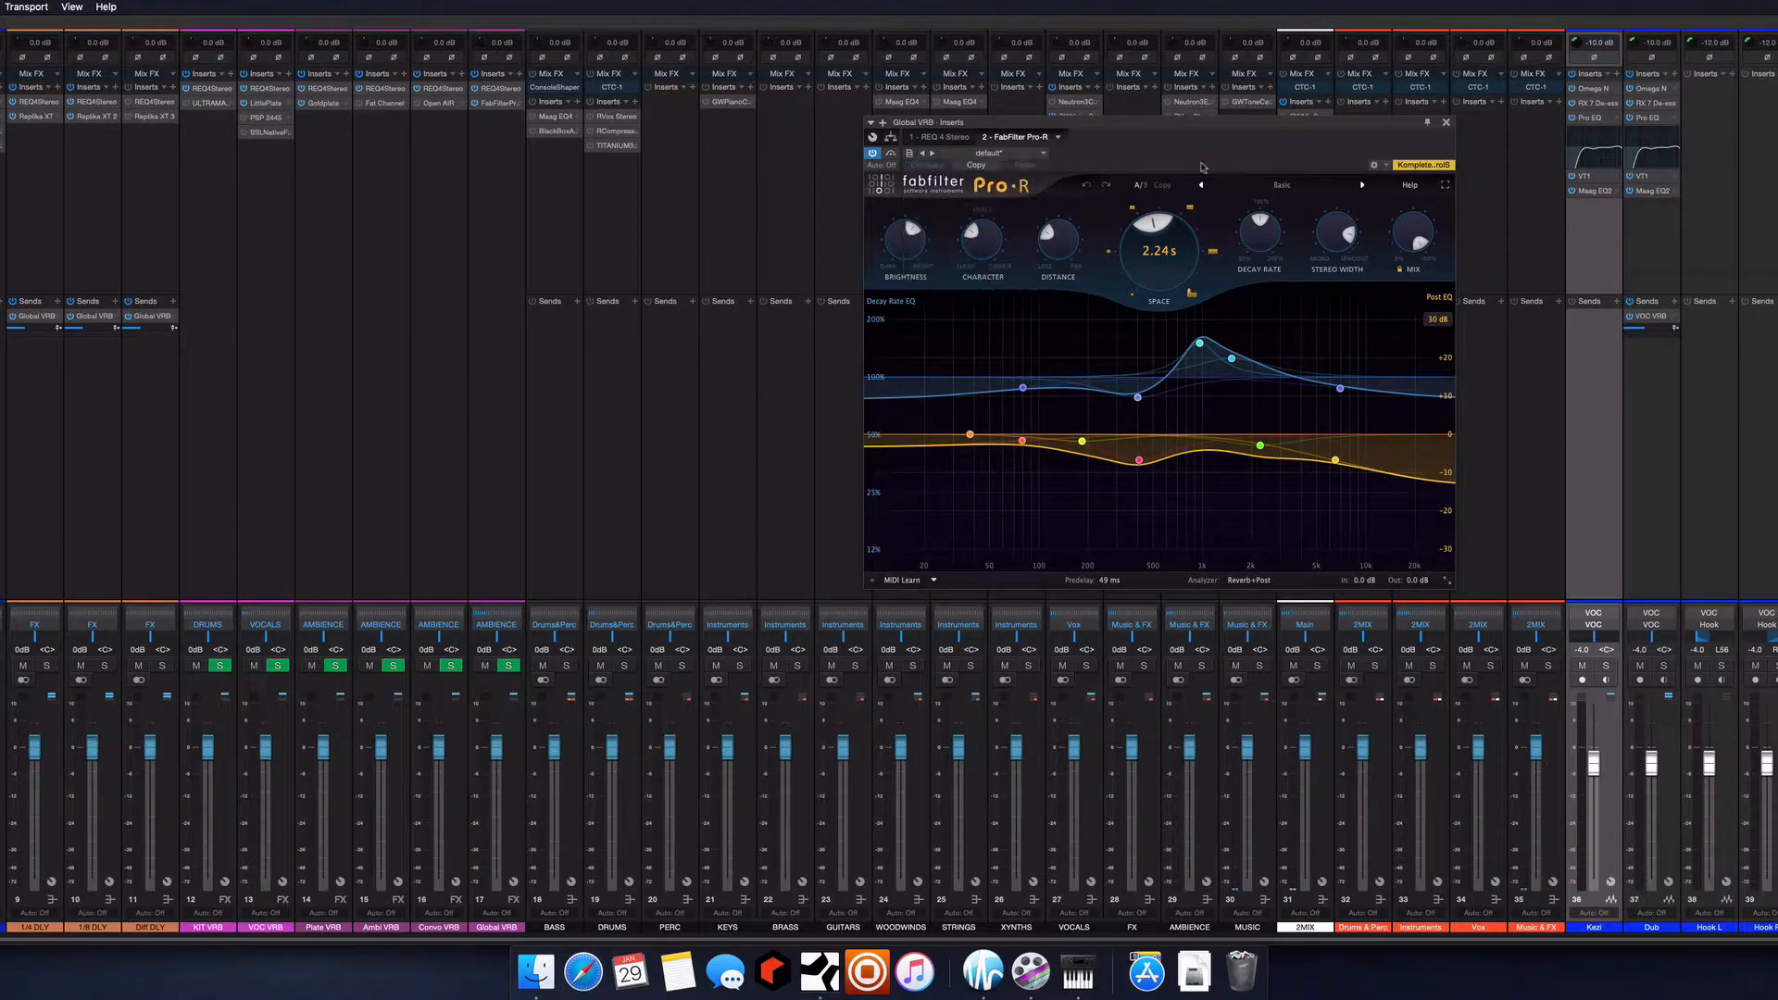
Reset Pro-R on Global VRB to its Basic preset and move the plug-in window clear of the Global VRB channel strip
{"action": "left_click", "coordinate": [1281, 184]}
{"action": "left_click", "coordinate": [1259, 293]}
{"action": "left_click", "coordinate": [1300, 282]}
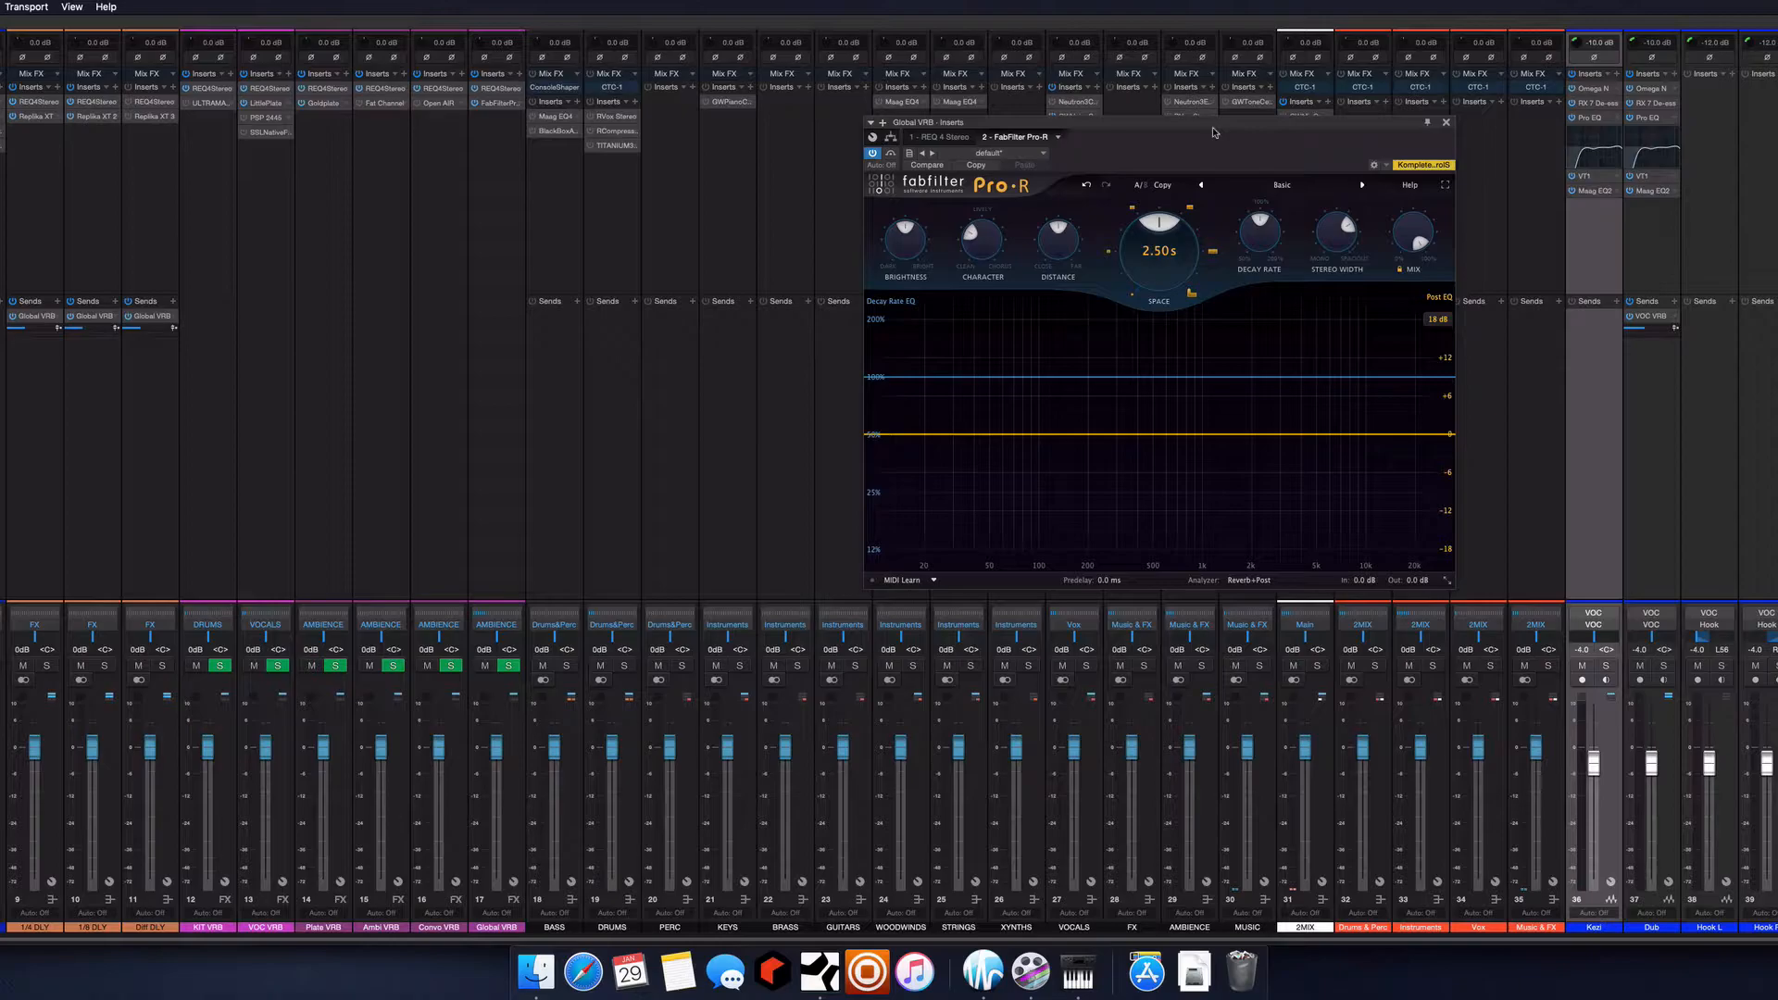
{"action": "left_click_drag", "start_coordinate": [1214, 127], "coordinate": [1054, 132]}
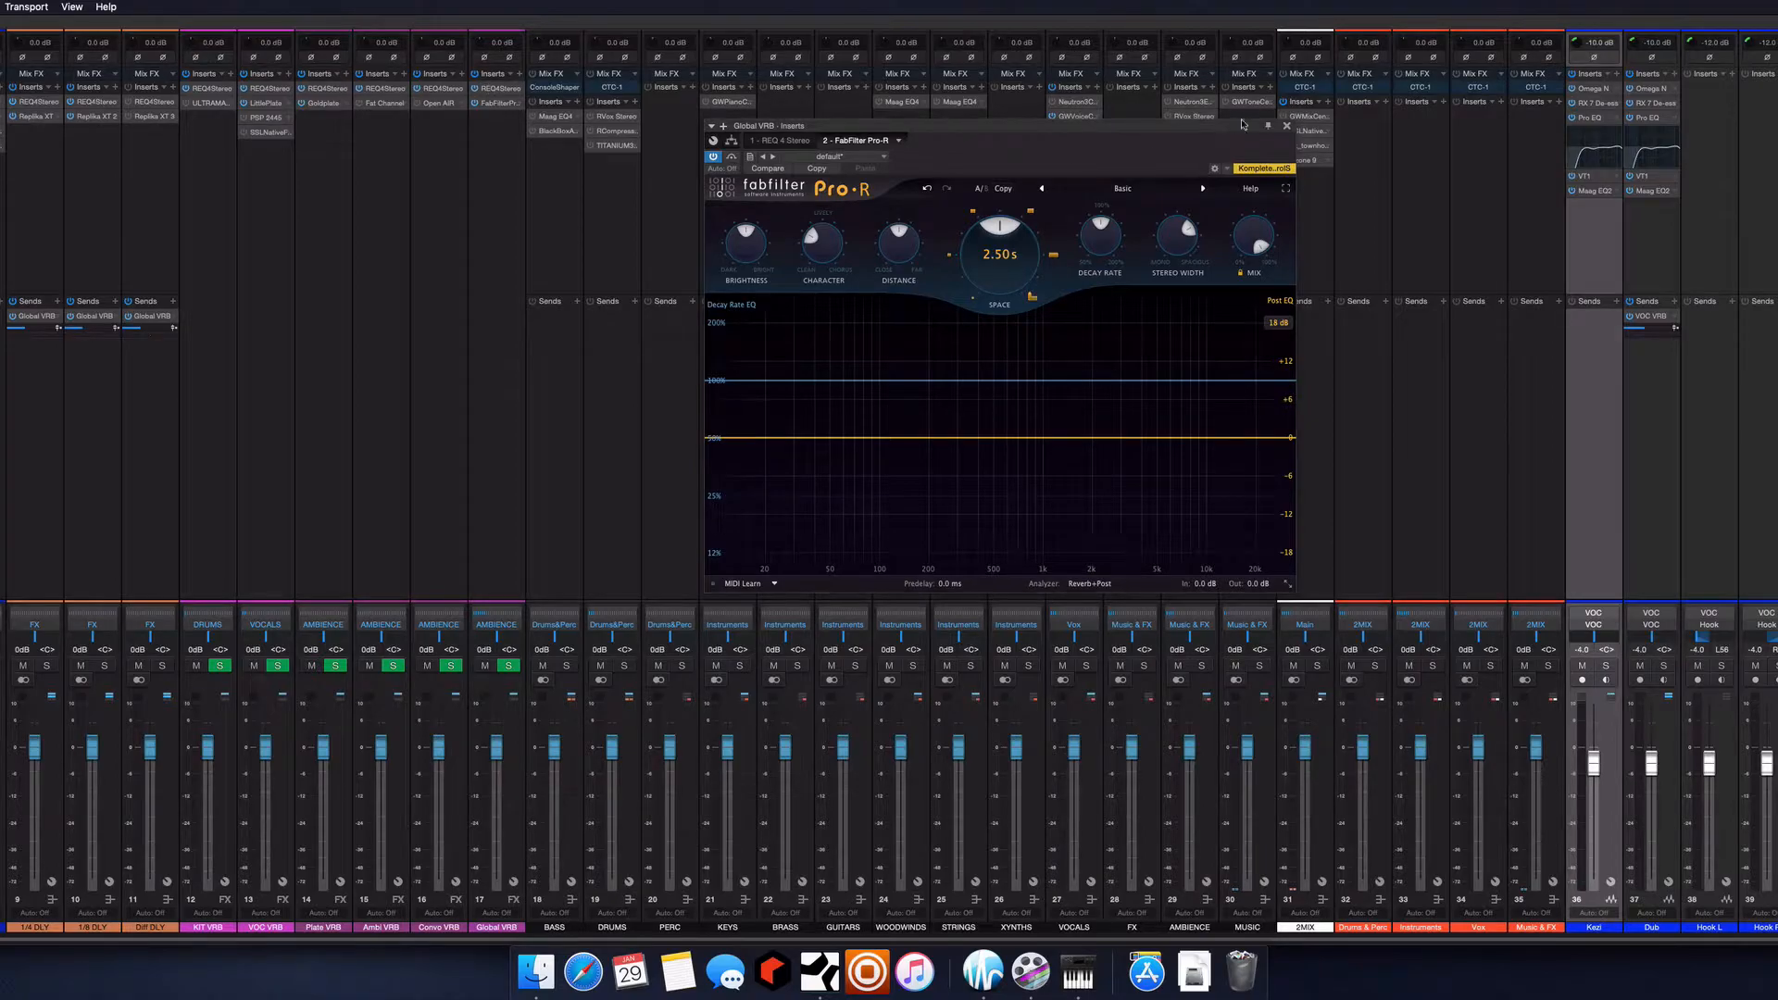
In the REQ 4 equalizer on Global VRB, set band 1's low cut to about 140 Hz and band 6's high cut to about 6546 Hz
{"action": "left_click", "coordinate": [498, 89]}
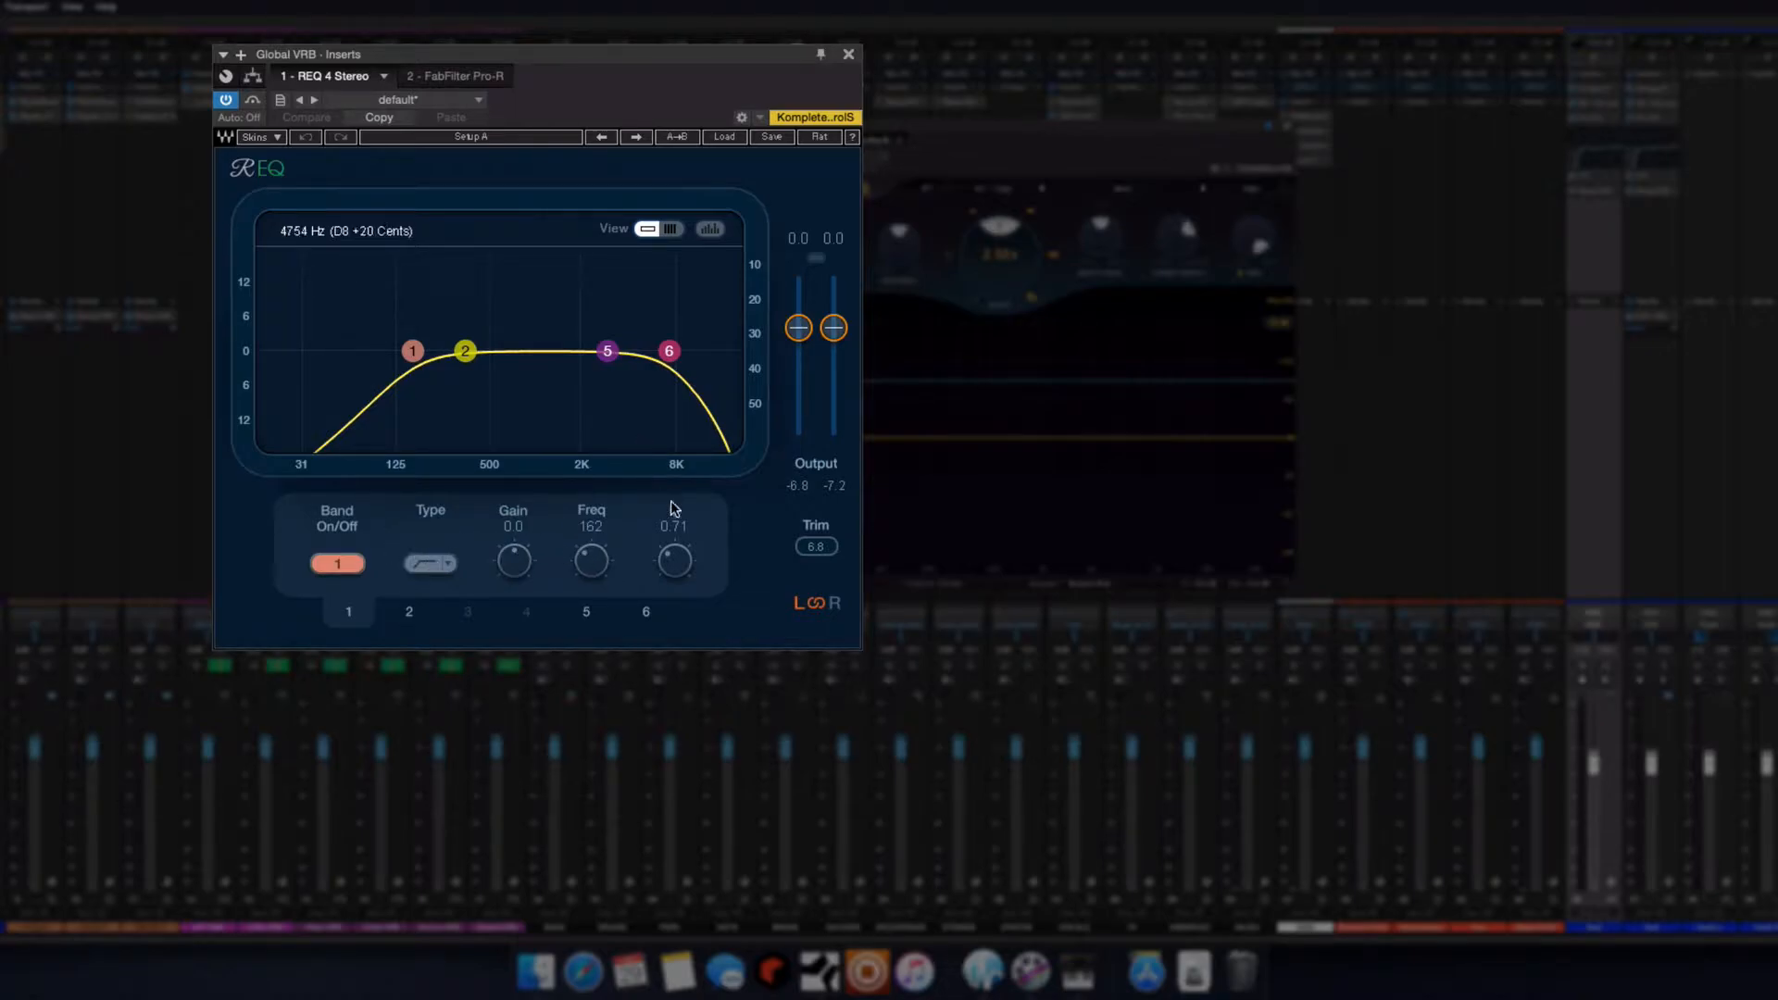
{"action": "left_click", "coordinate": [668, 351]}
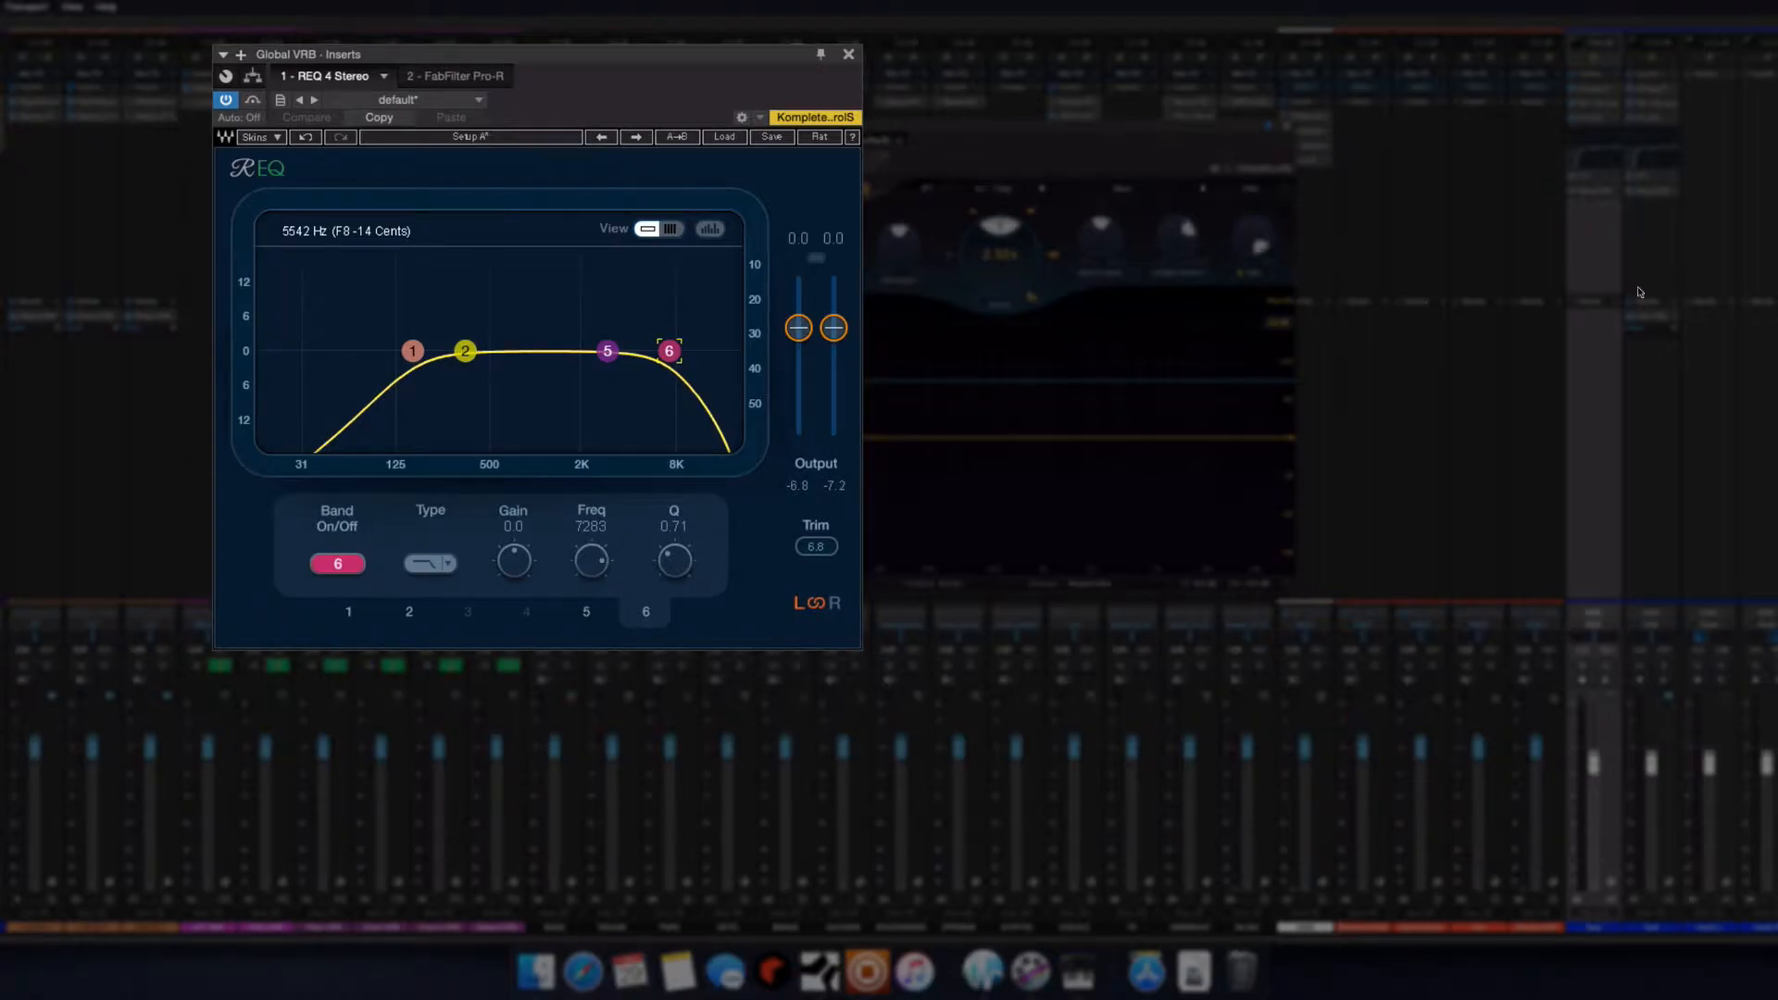
{"action": "left_click", "coordinate": [254, 100]}
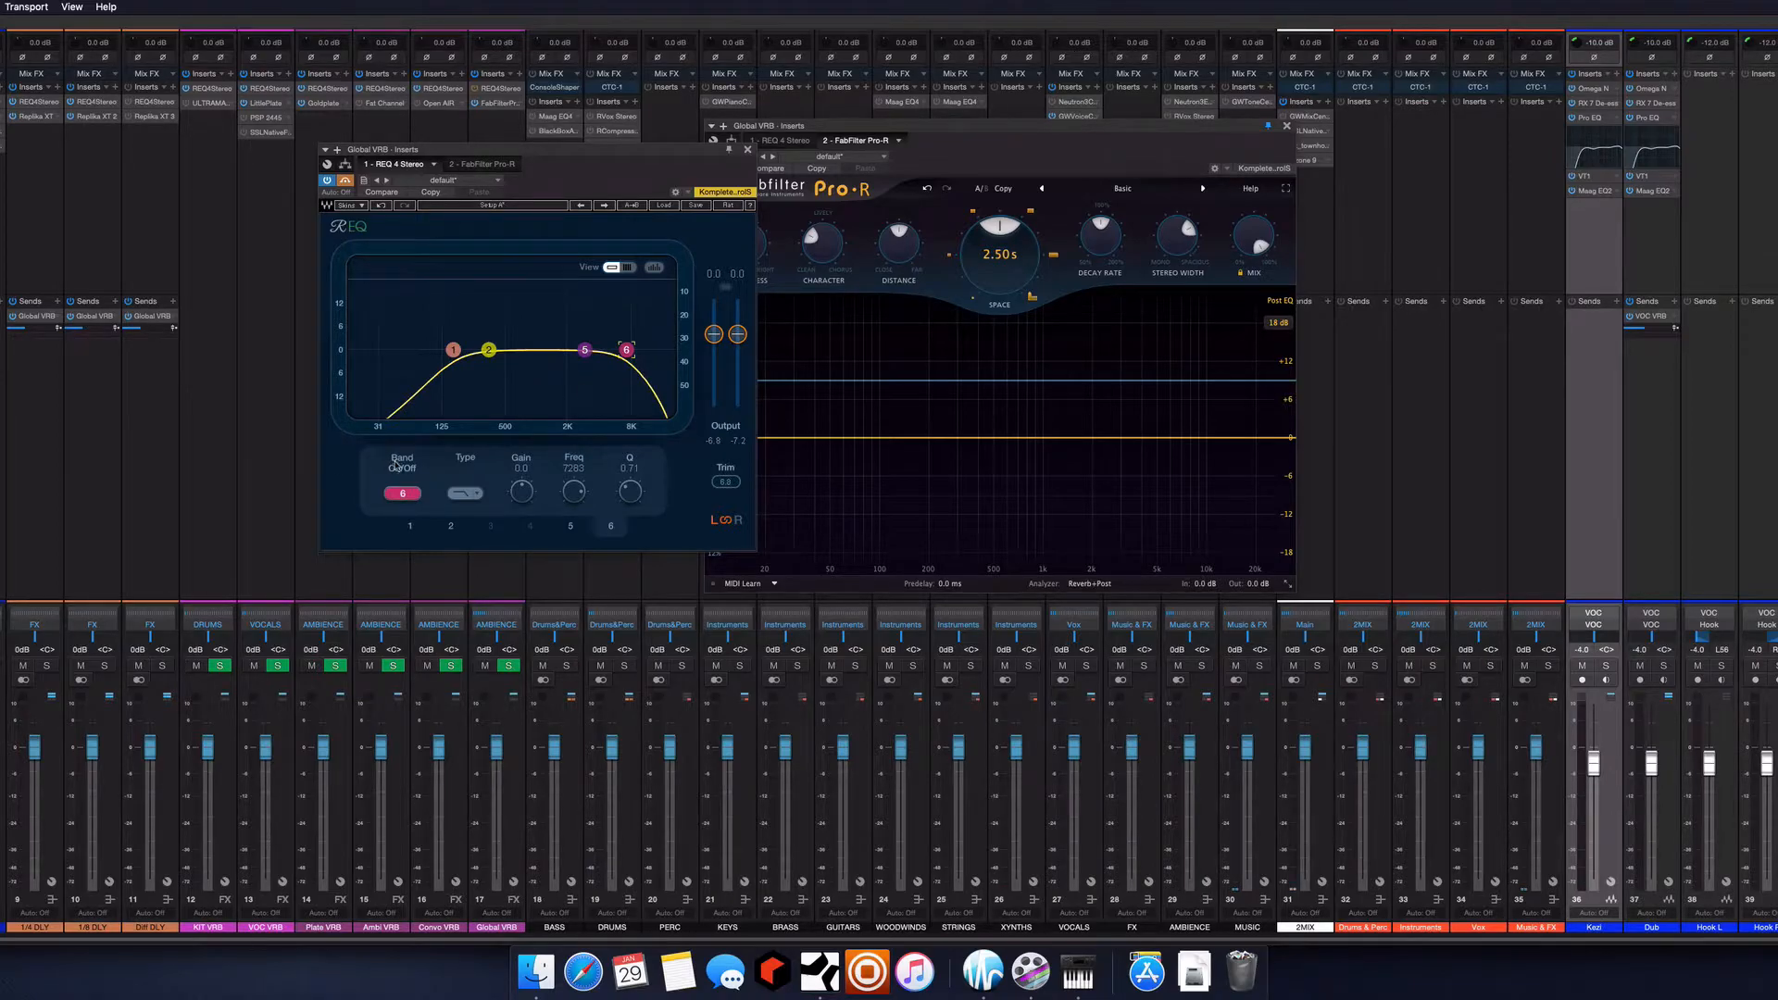
{"action": "left_click", "coordinate": [453, 349]}
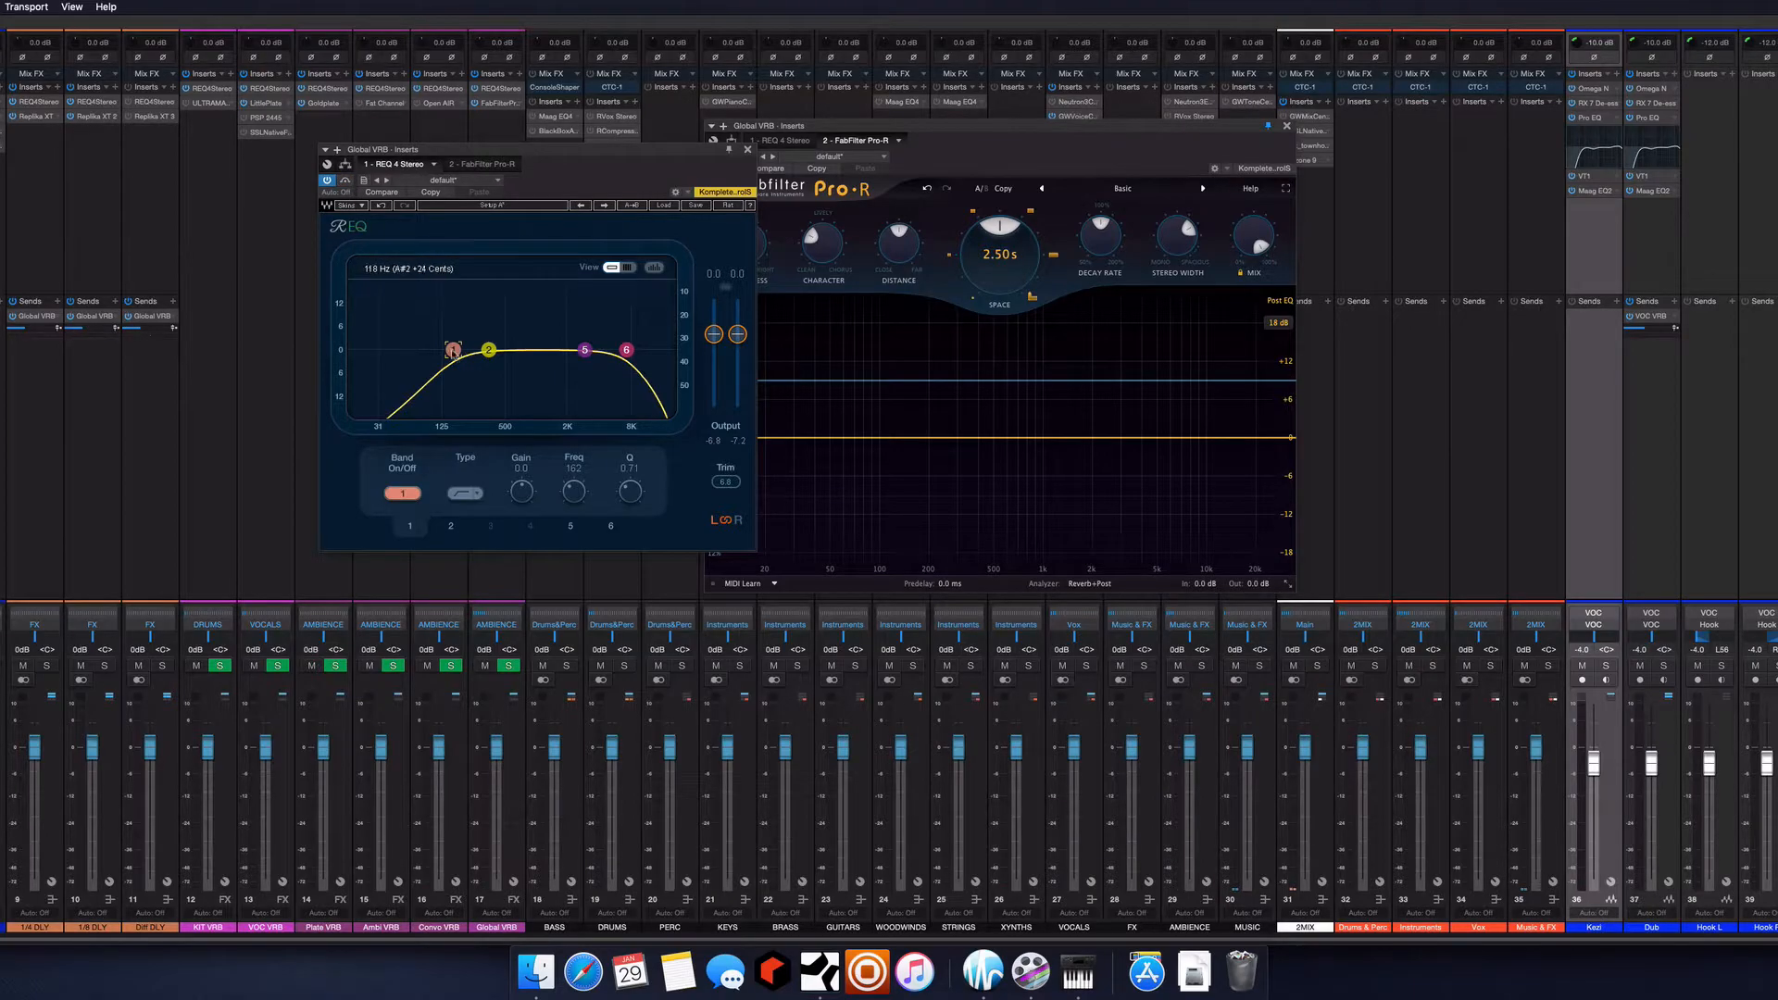
{"action": "mouse_move", "coordinate": [453, 349]}
{"action": "left_mouse_down"}
{"action": "mouse_move", "coordinate": [351, 349]}
{"action": "mouse_move", "coordinate": [468, 348]}
{"action": "mouse_move", "coordinate": [446, 348]}
{"action": "left_mouse_up"}
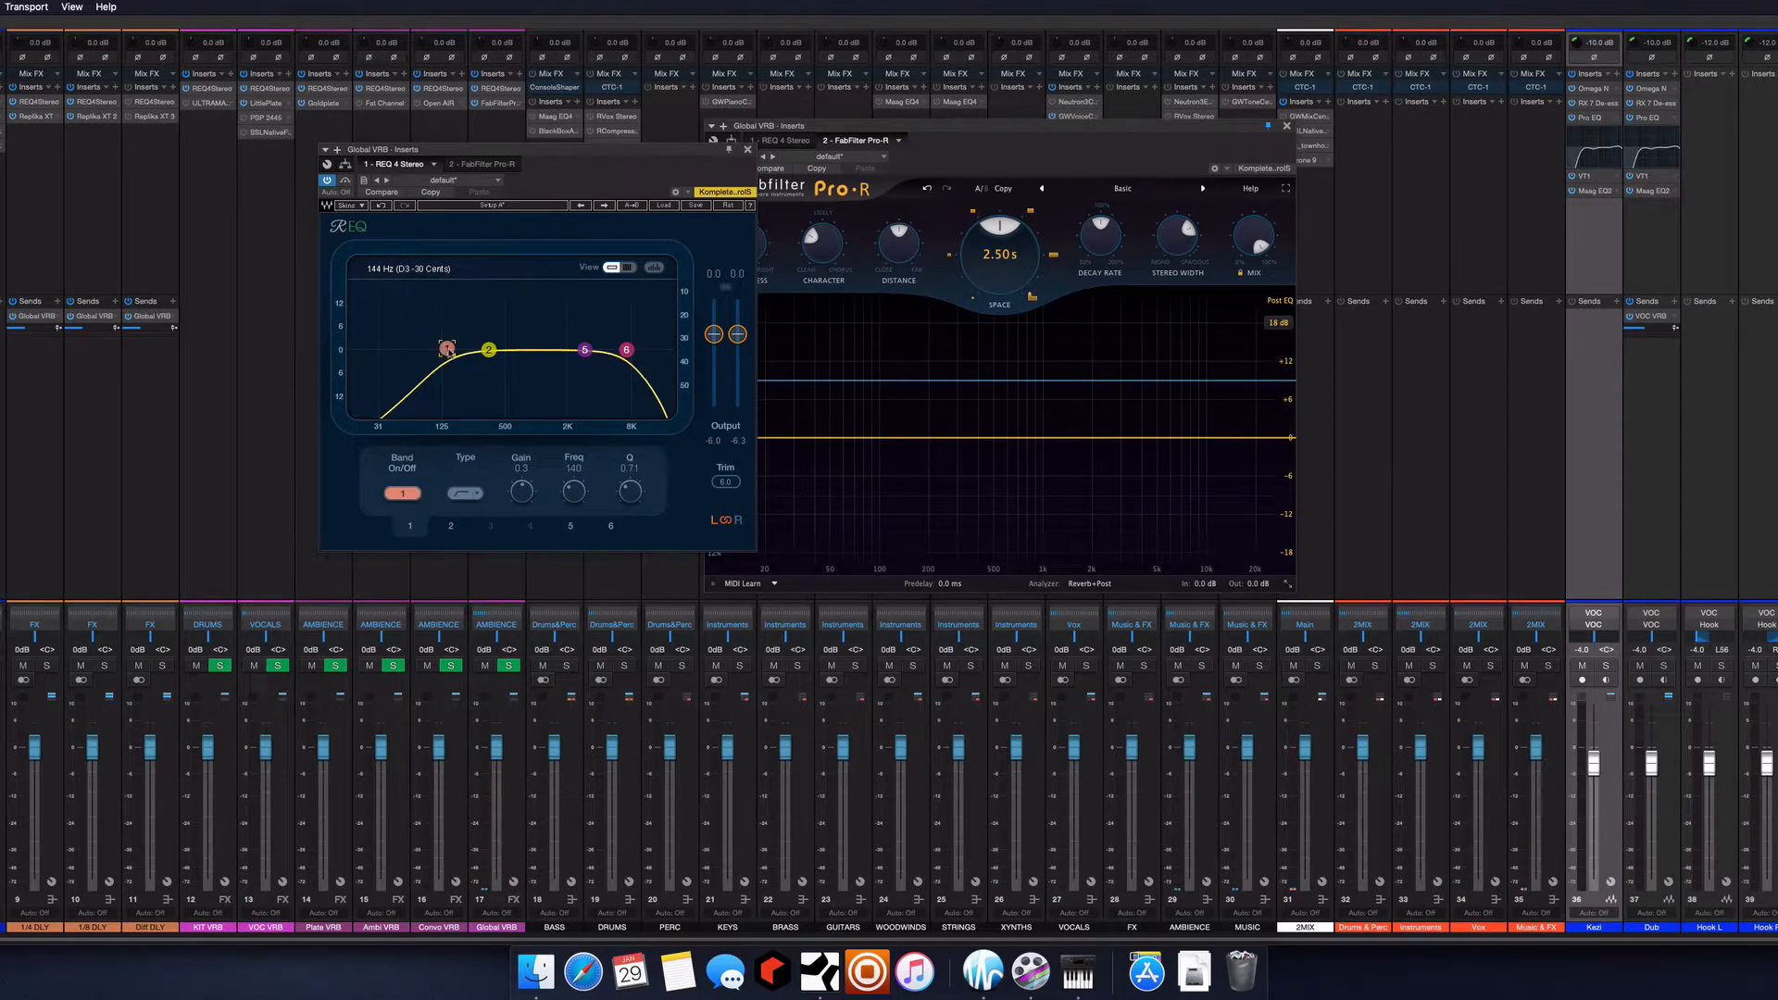
{"action": "mouse_move", "coordinate": [626, 350]}
{"action": "left_mouse_down"}
{"action": "mouse_move", "coordinate": [673, 351]}
{"action": "mouse_move", "coordinate": [621, 353]}
{"action": "left_mouse_up"}
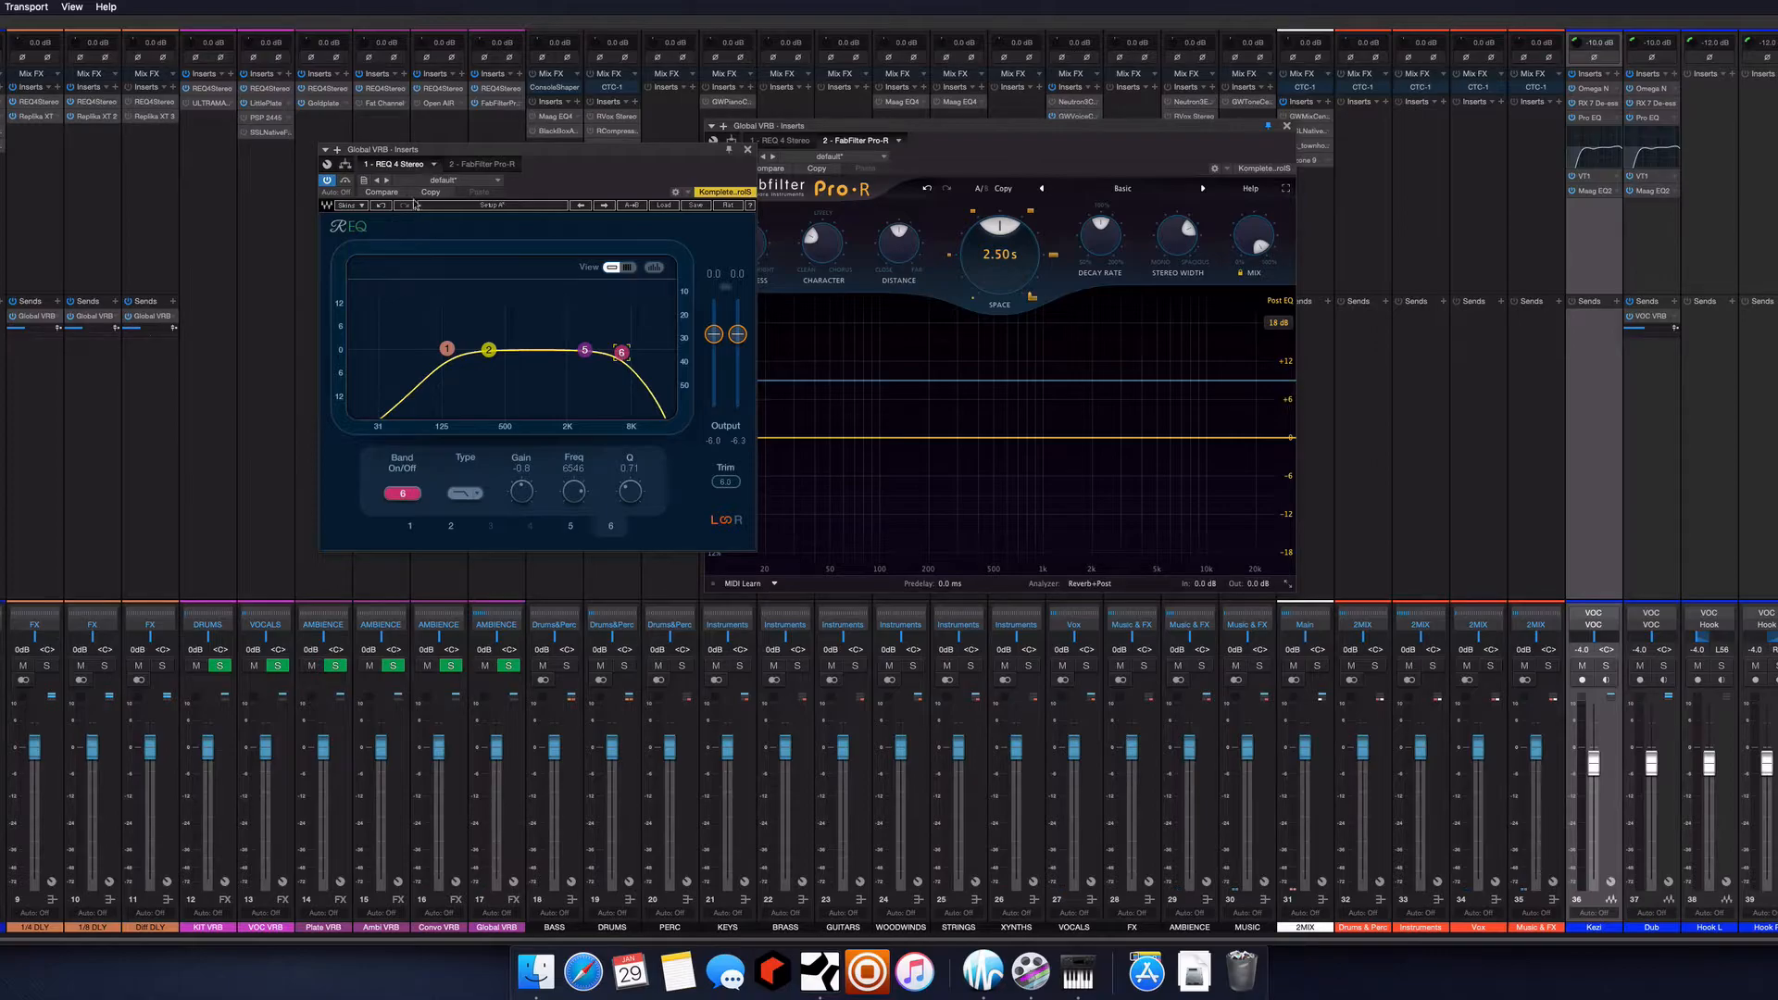
{"action": "left_click", "coordinate": [746, 149]}
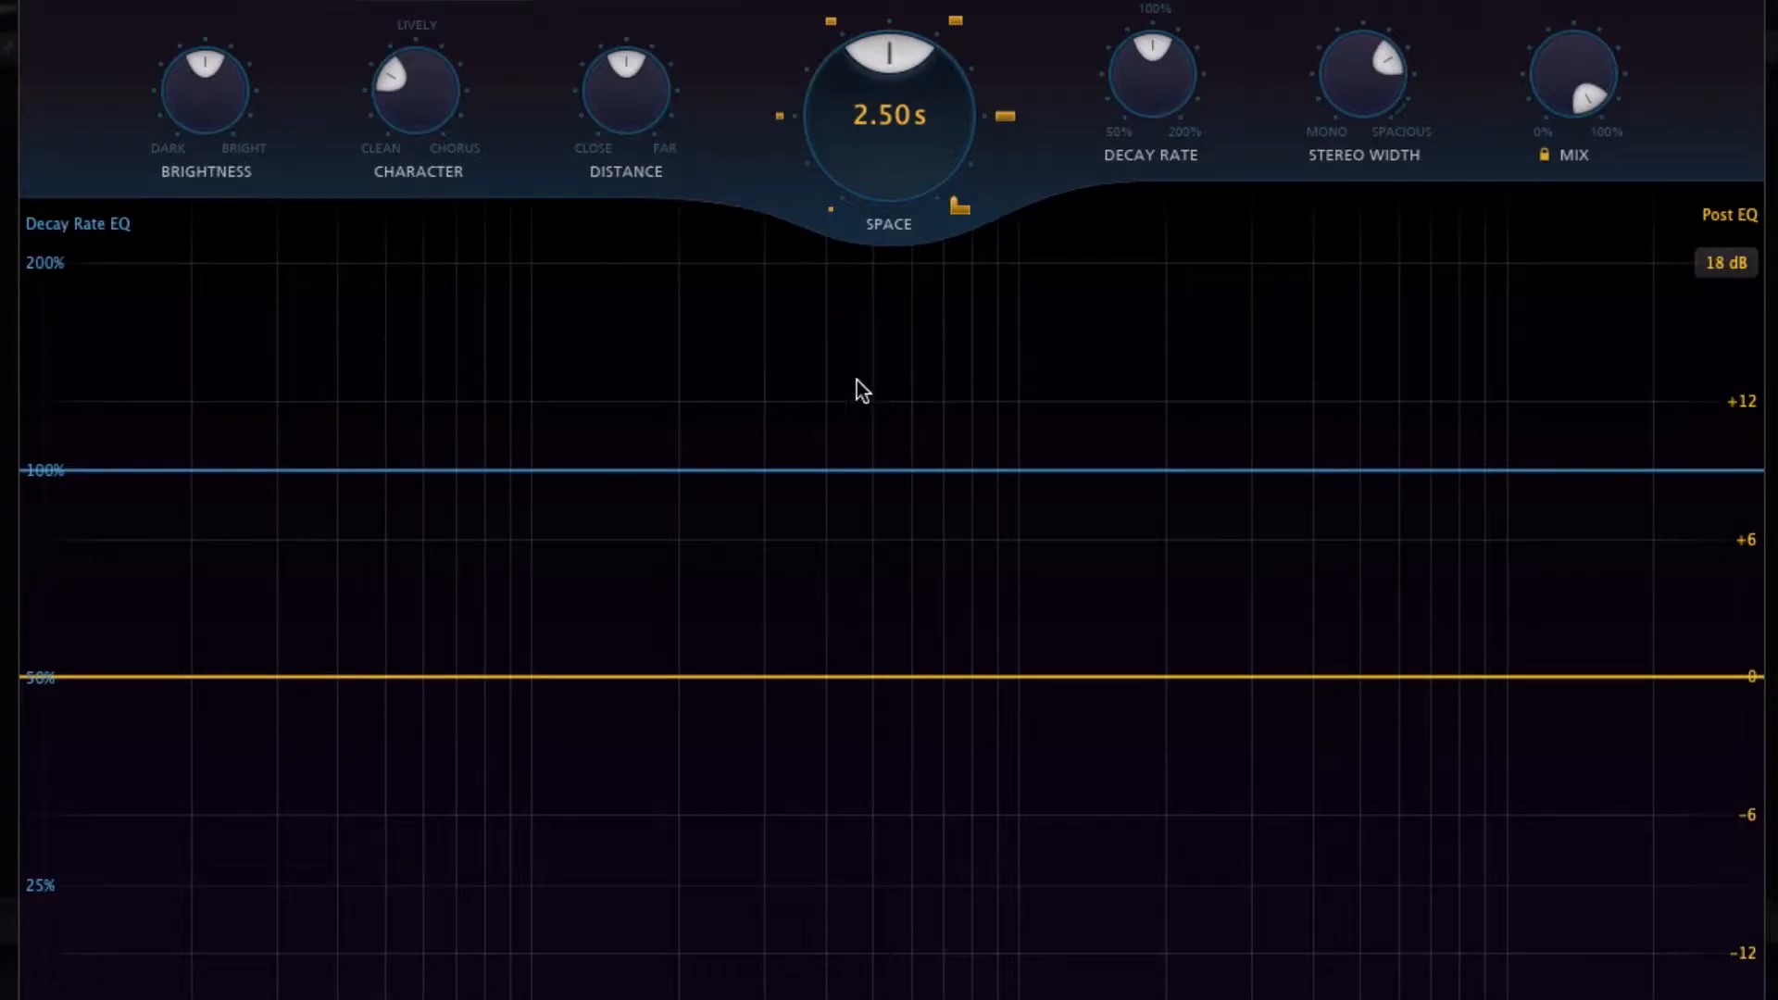
Add three Post EQ cuts: about -8 dB near 85 Hz, -5.25 dB at about 815 Hz and -5.21 dB at about 4916 Hz
{"action": "left_click_drag", "start_coordinate": [589, 677], "coordinate": [496, 860]}
{"action": "left_click_drag", "start_coordinate": [926, 685], "coordinate": [976, 796]}
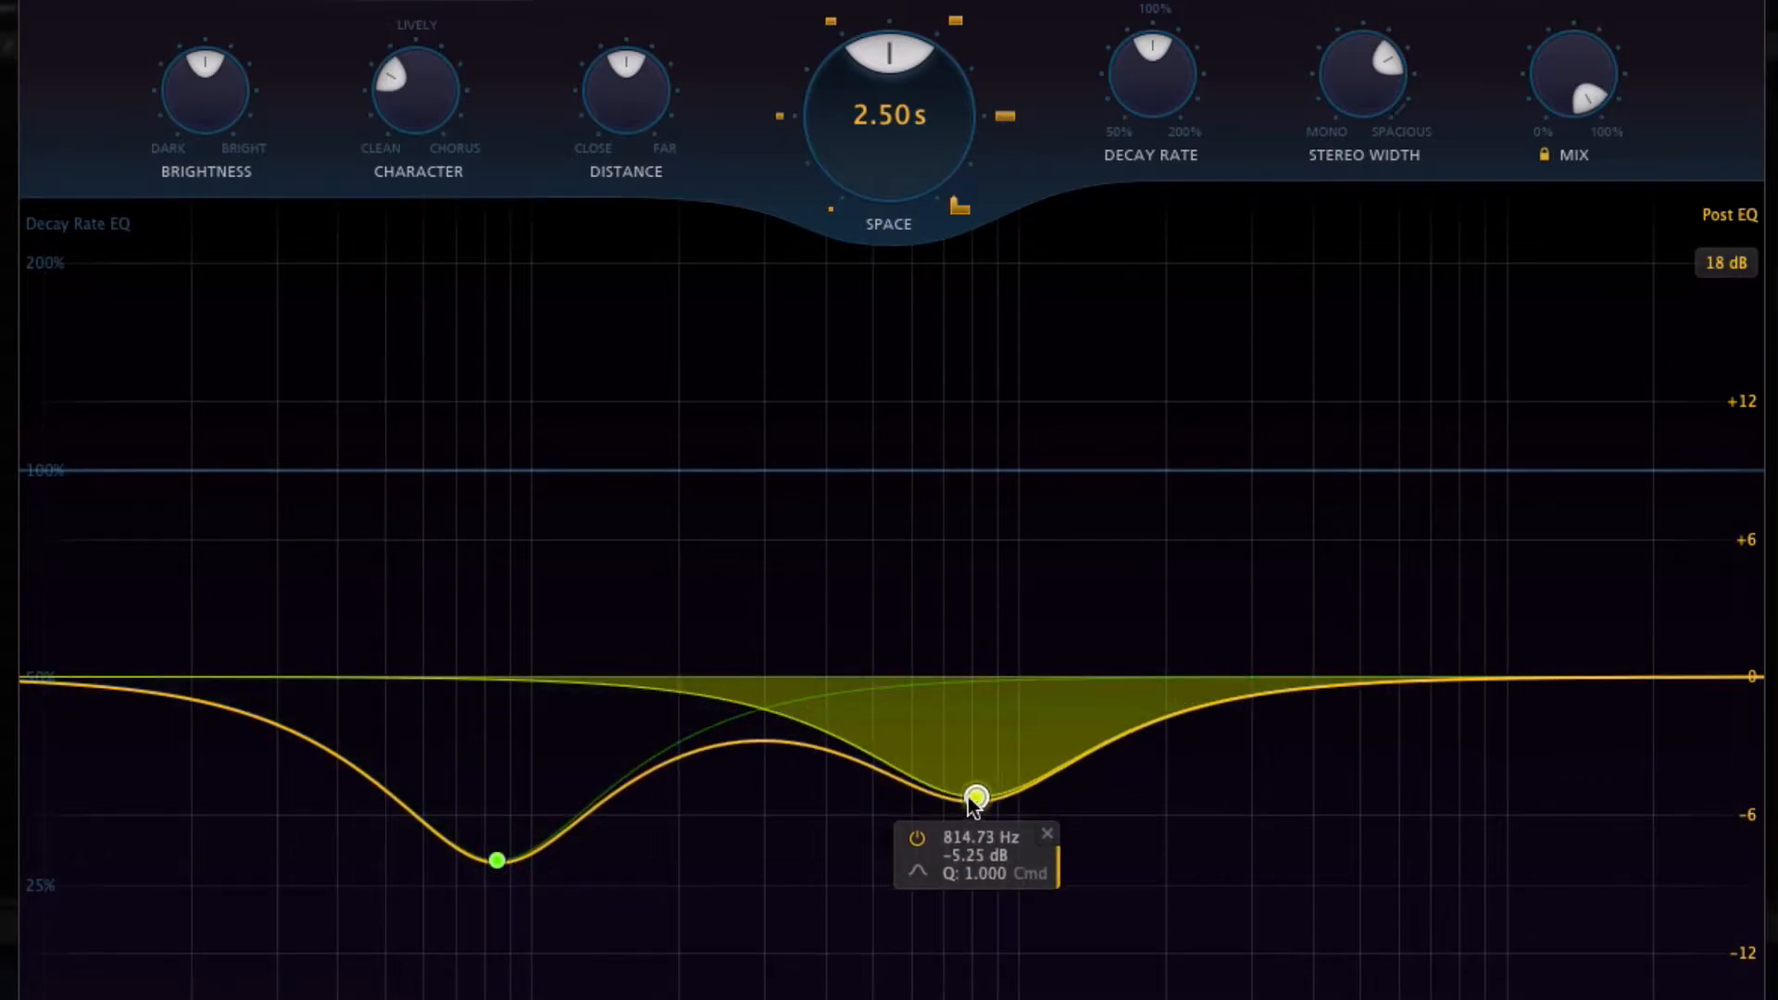
{"action": "left_click_drag", "start_coordinate": [1243, 702], "coordinate": [1354, 795]}
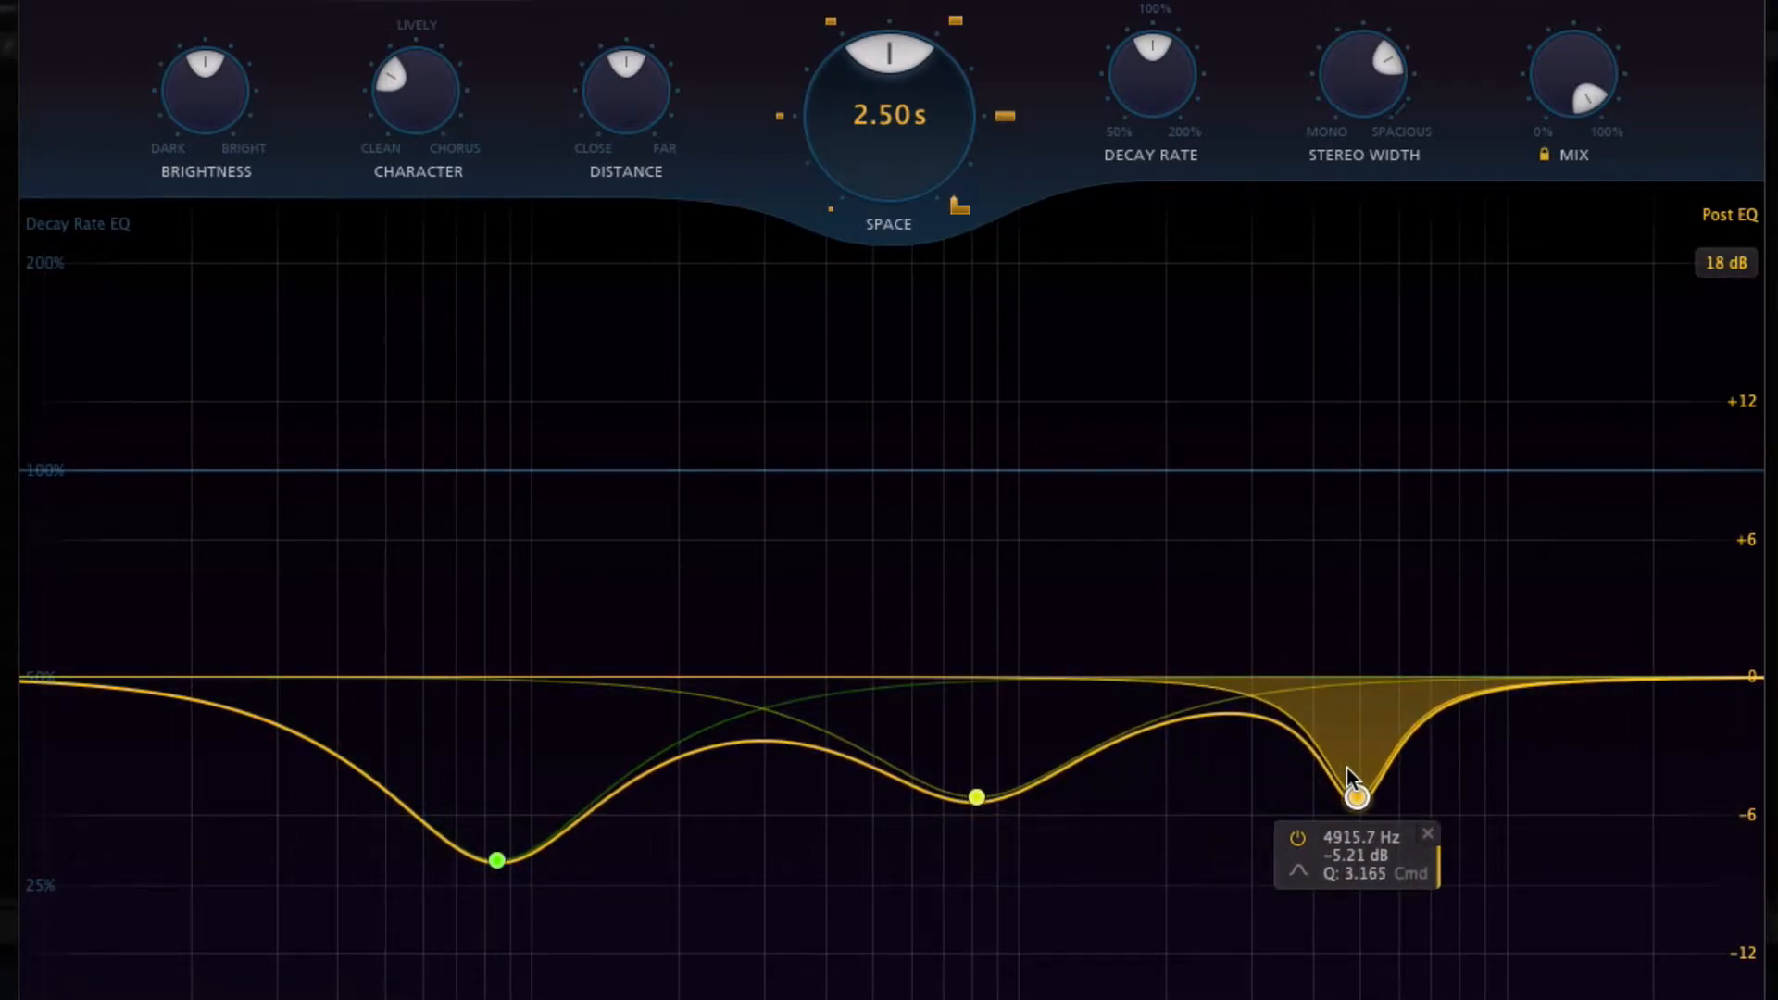
On the Decay Rate EQ, add a dip to 80.32% at about 1997 Hz and a high shelf at 67.03% around 6791 Hz
{"action": "left_click", "coordinate": [1235, 476]}
{"action": "left_click_drag", "start_coordinate": [1206, 502], "coordinate": [1165, 537]}
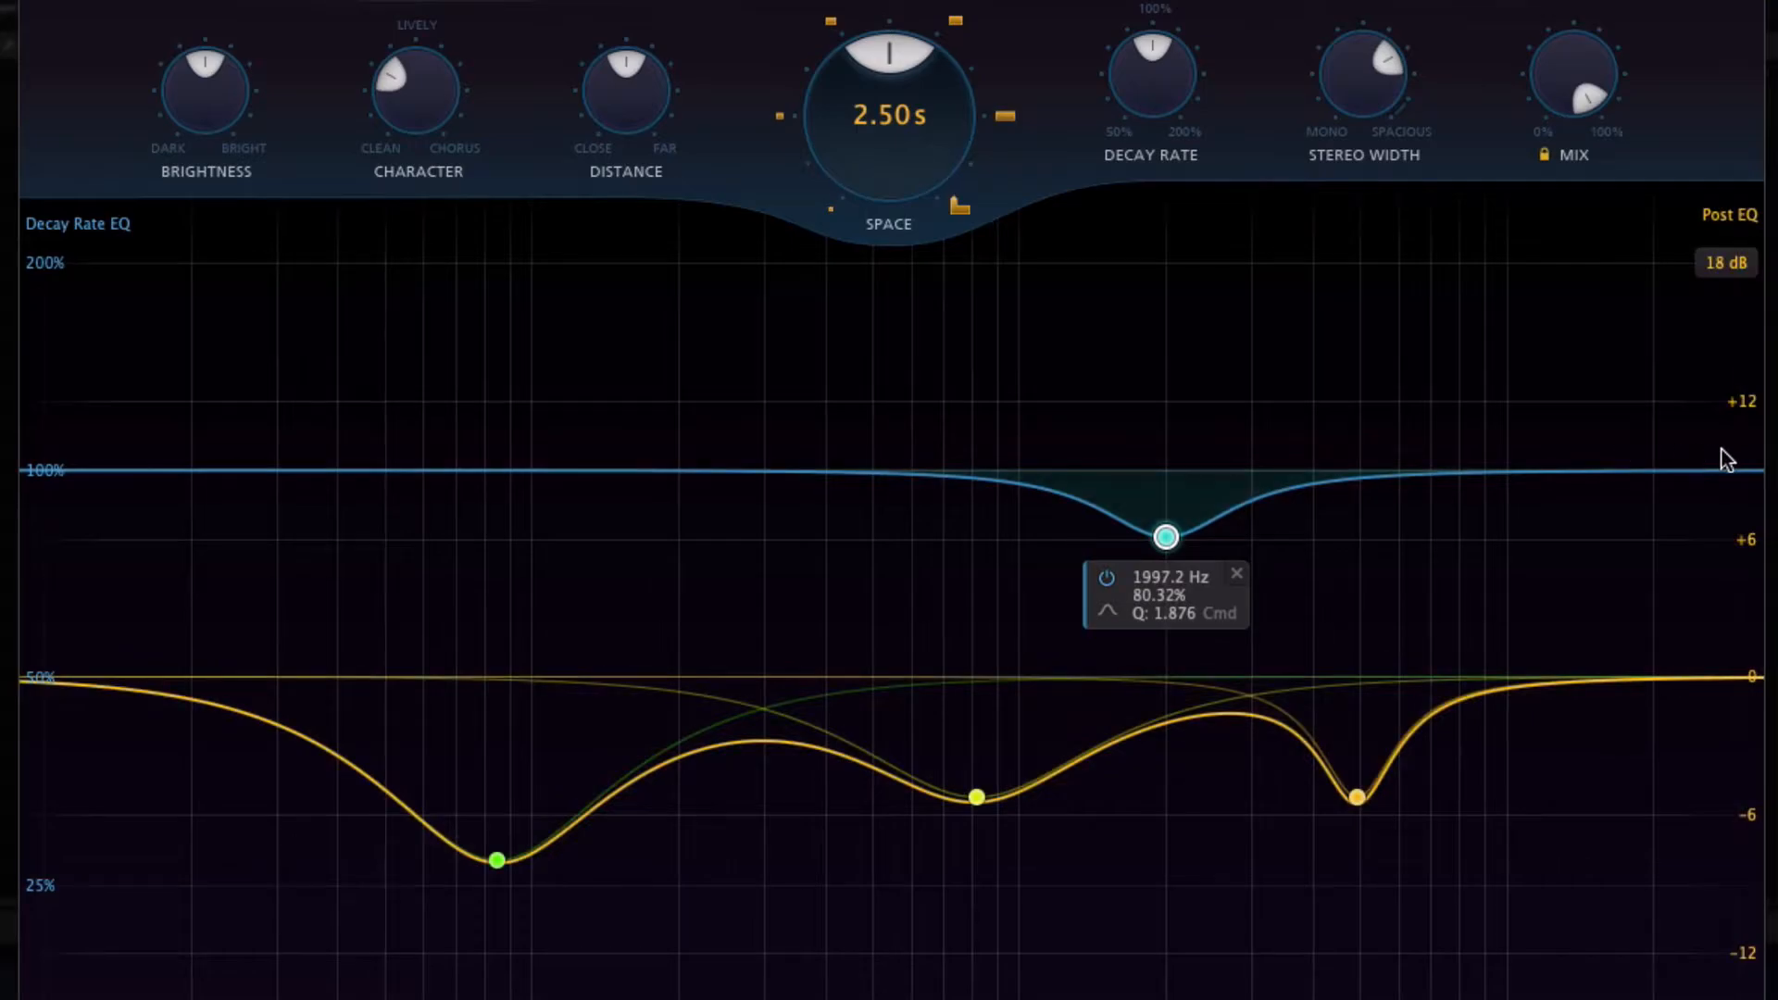
{"action": "left_click_drag", "start_coordinate": [1724, 473], "coordinate": [1416, 578]}
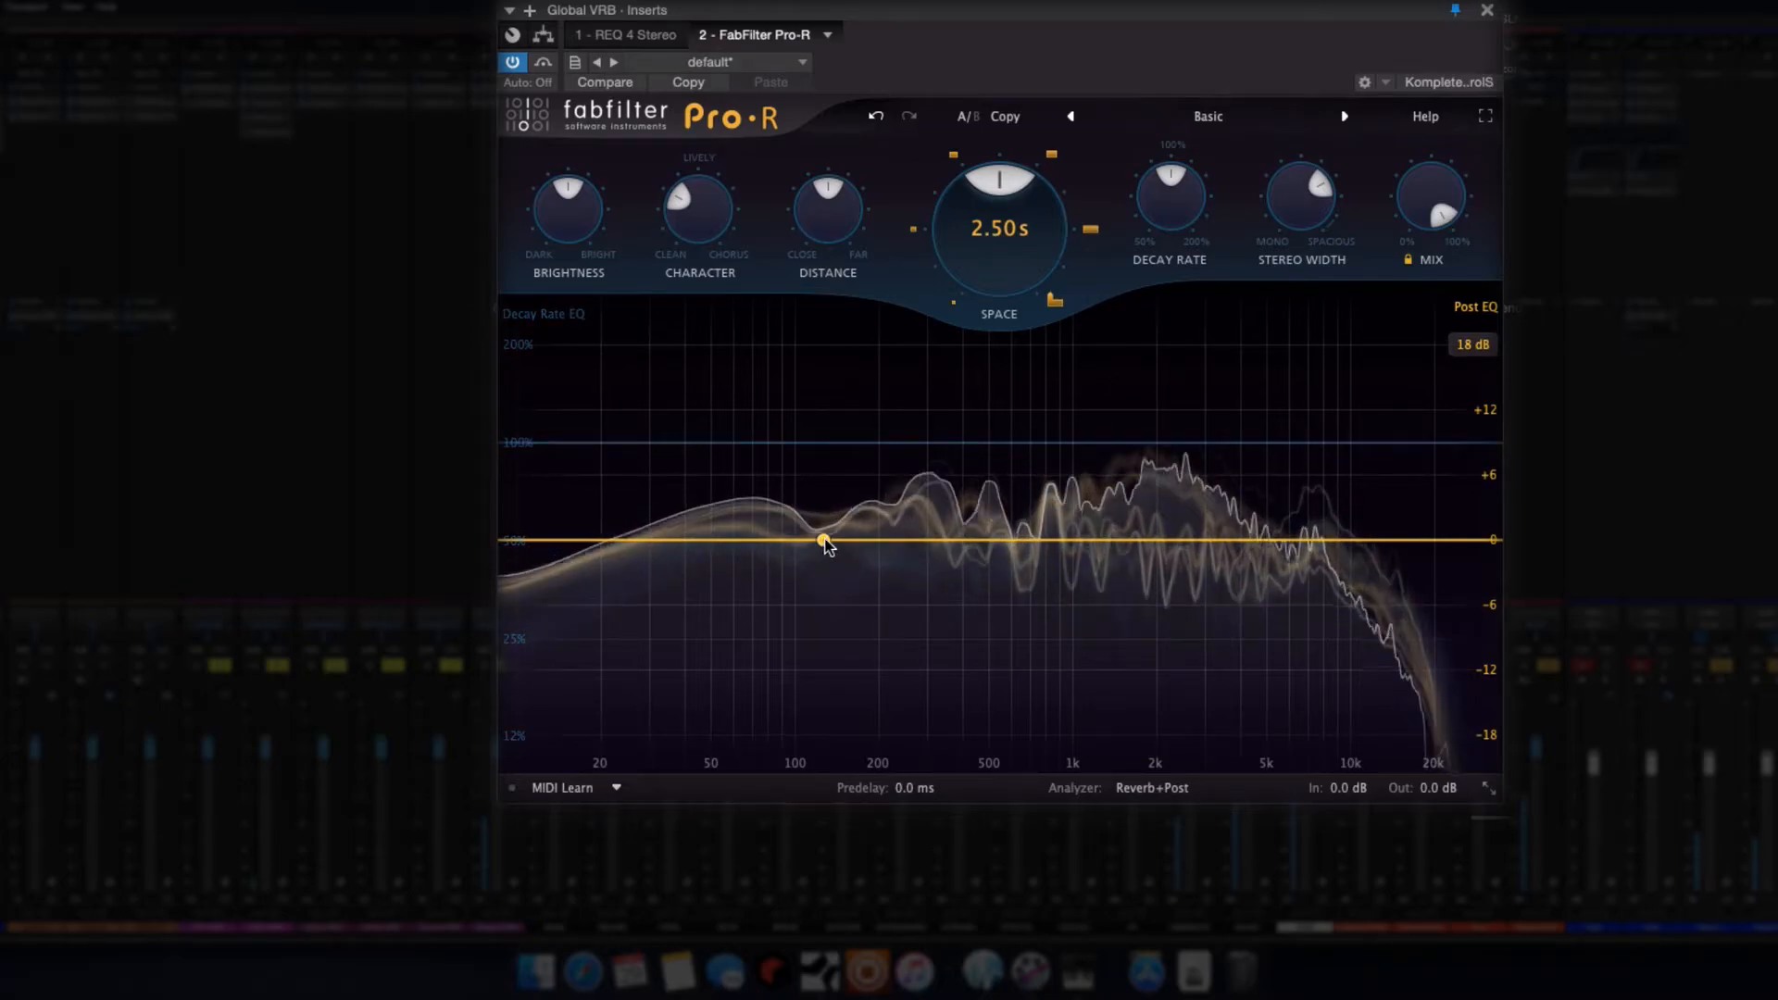
On Global VRB's Pro-R, cut Post EQ by 5.07 dB at 1994 Hz and 3.83 dB at 416 Hz, and reduce decay to 81.18% at 1926 Hz
{"action": "left_click_drag", "start_coordinate": [1159, 538], "coordinate": [1157, 596]}
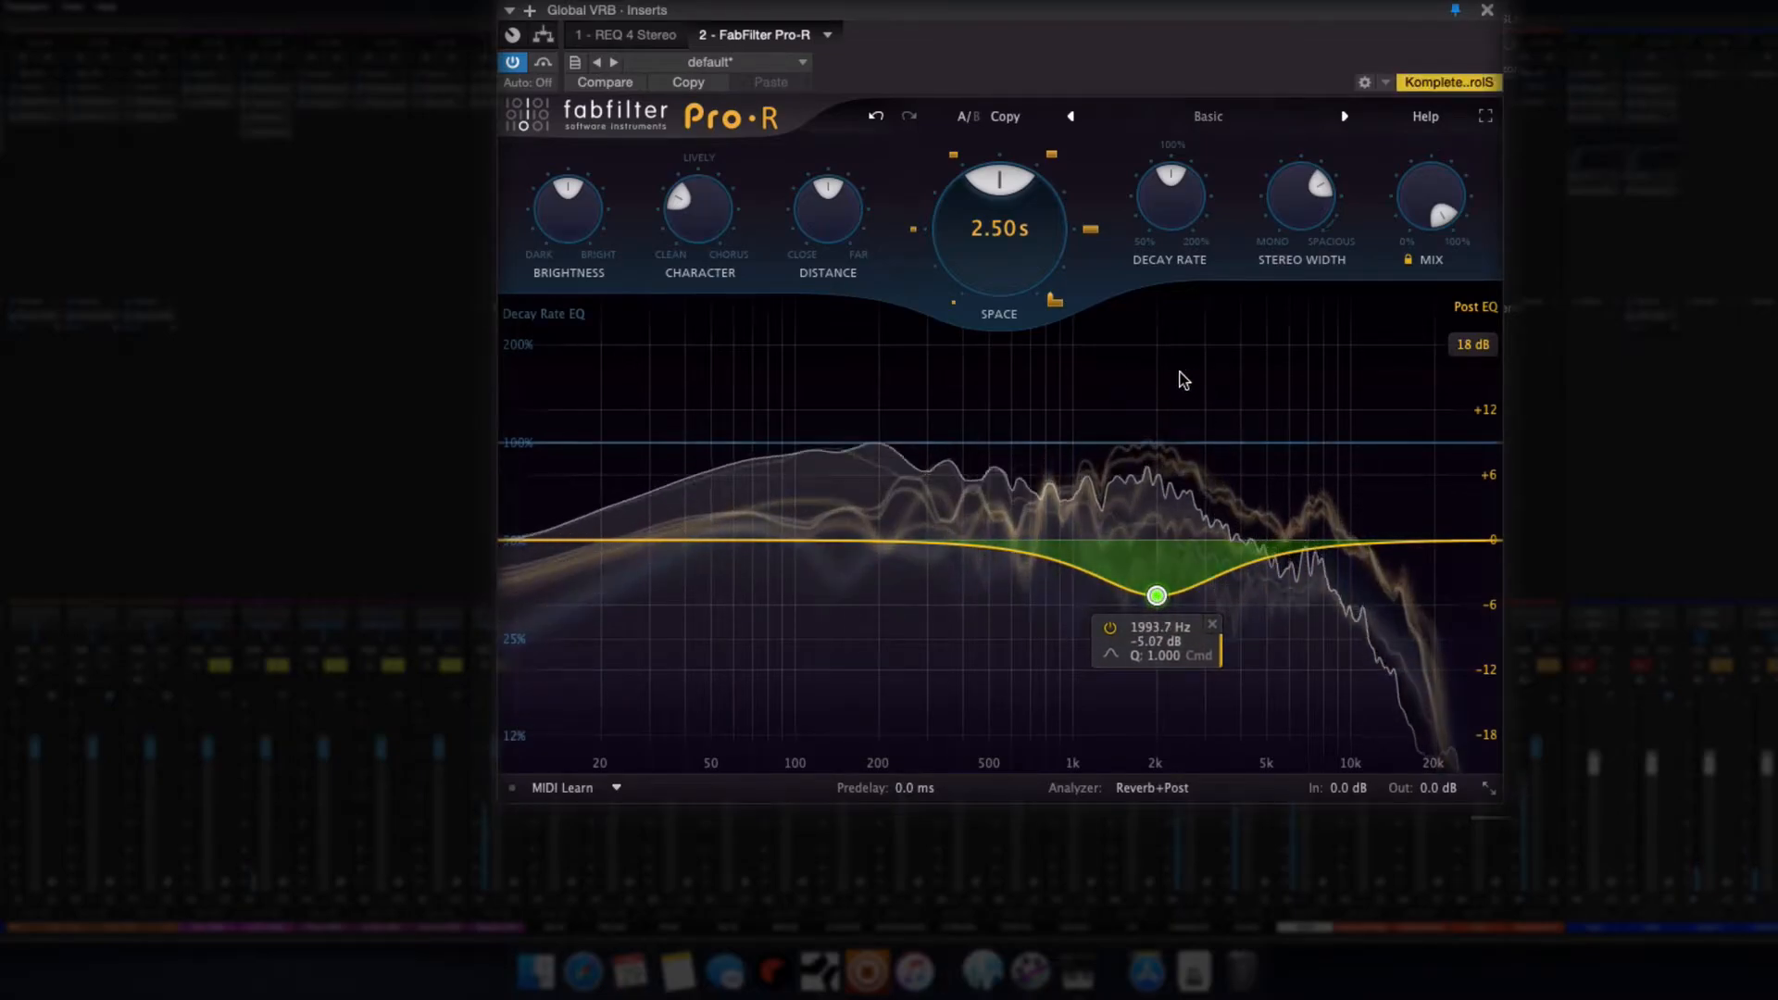
{"action": "left_click_drag", "start_coordinate": [1155, 443], "coordinate": [1151, 520]}
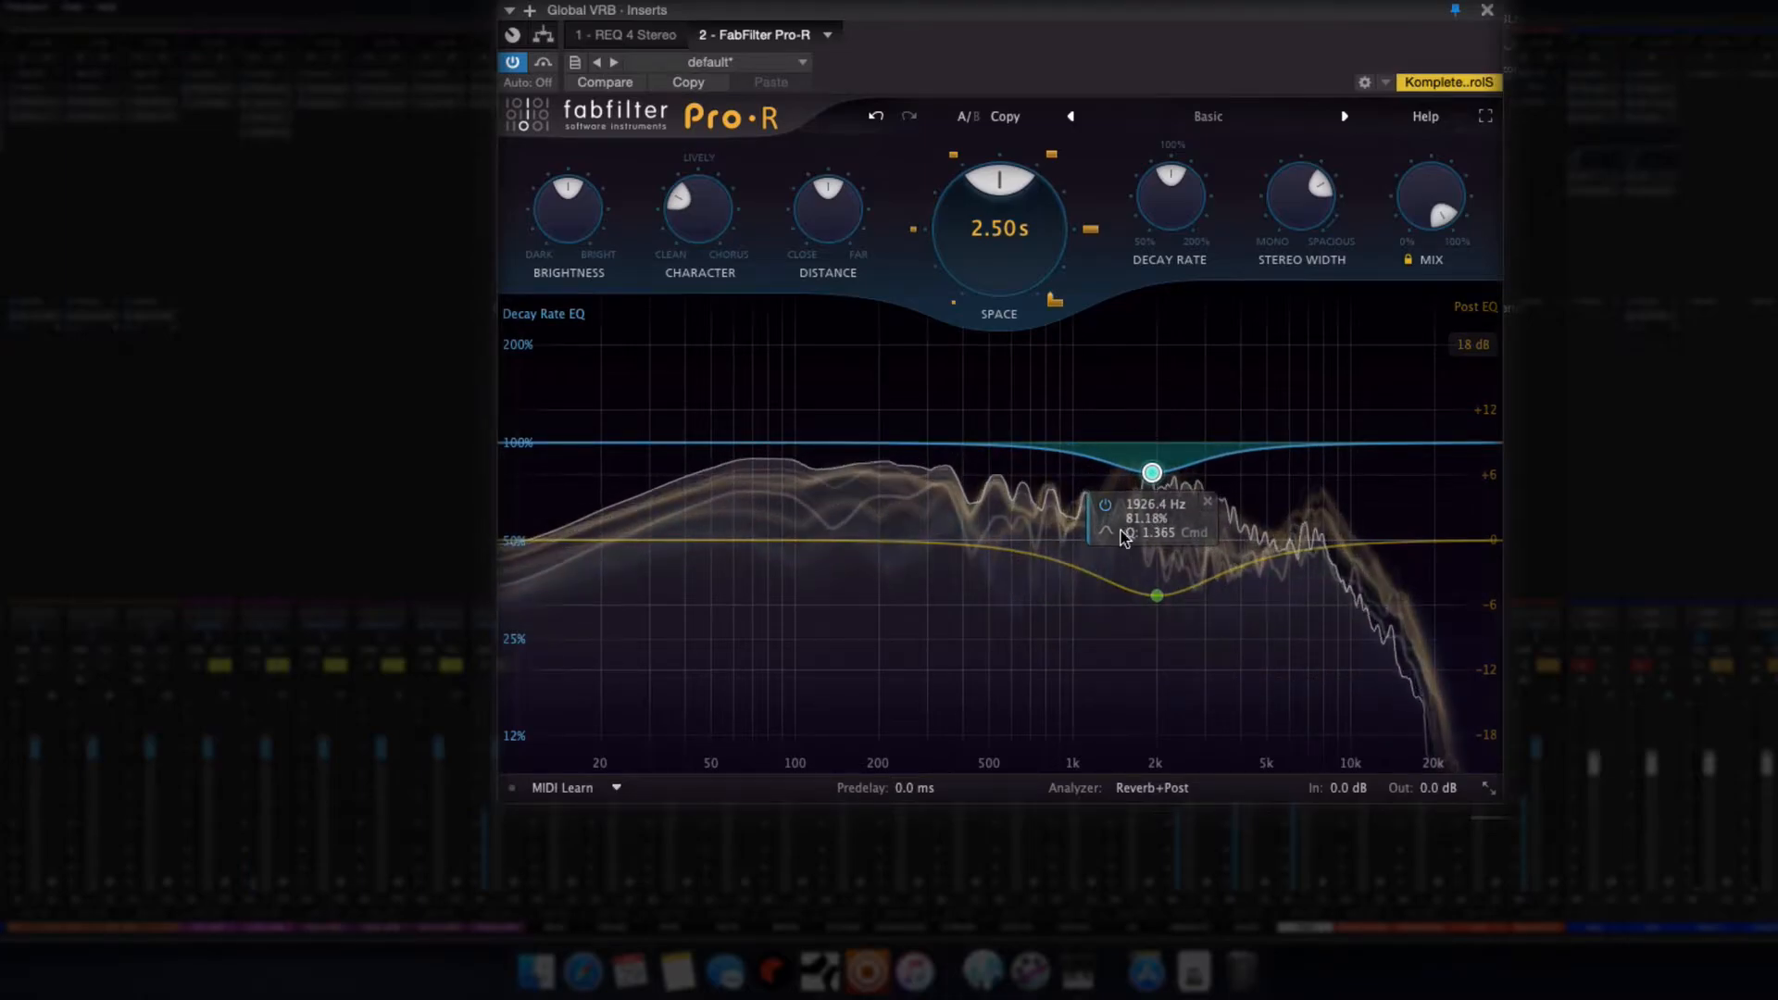
{"action": "left_click_drag", "start_coordinate": [830, 457], "coordinate": [968, 572]}
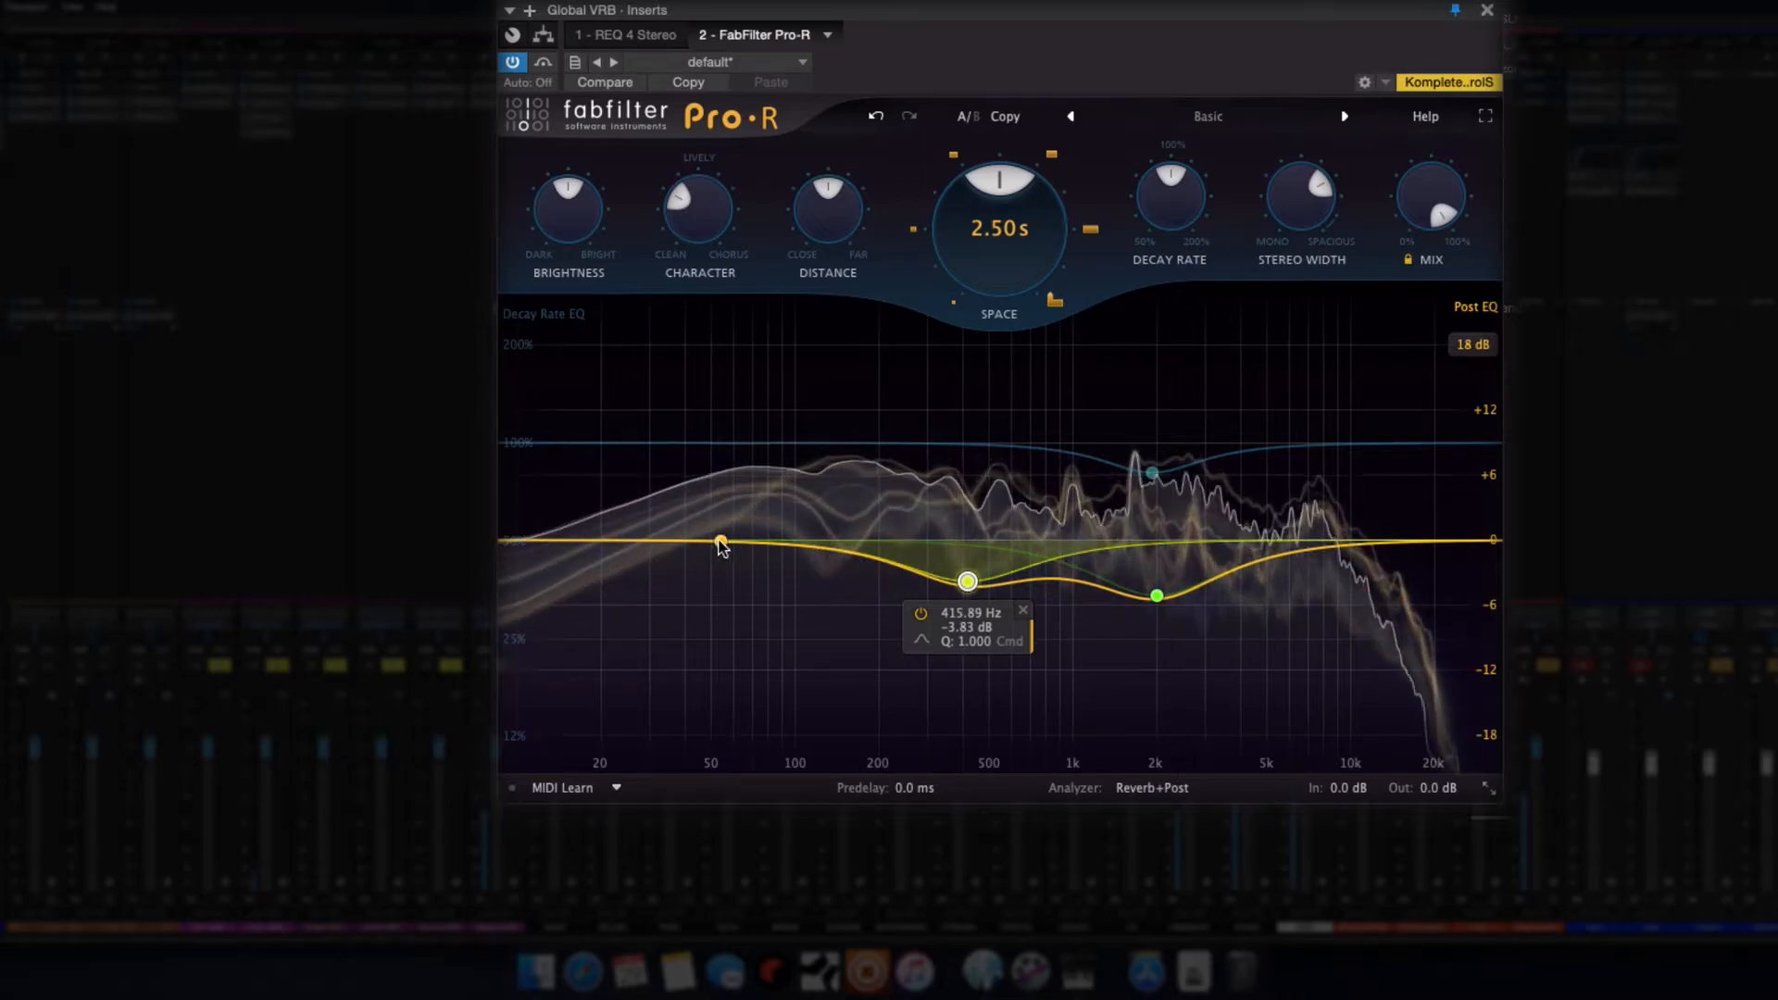
Add a Post EQ low shelf of -6.34 dB at about 91 Hz and a high shelf cut, with matching low and high Decay Rate EQ shelves
{"action": "left_click_drag", "start_coordinate": [719, 543], "coordinate": [747, 489]}
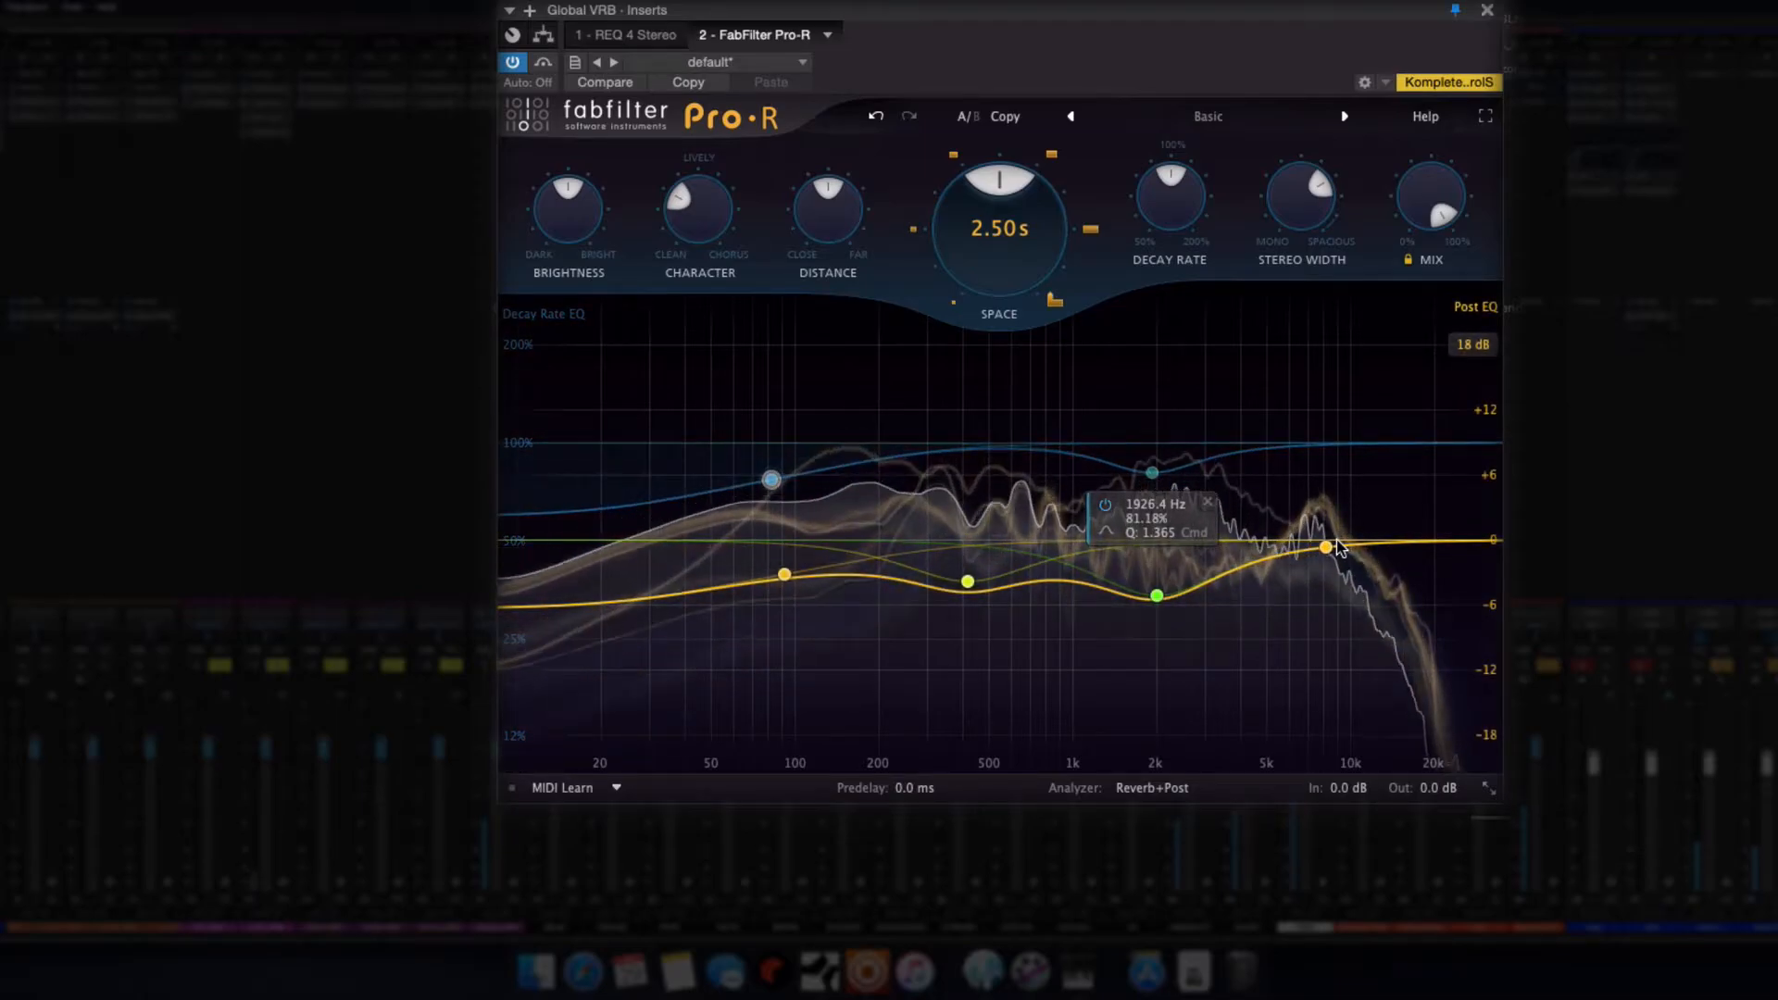
{"action": "left_click_drag", "start_coordinate": [1461, 544], "coordinate": [1391, 588]}
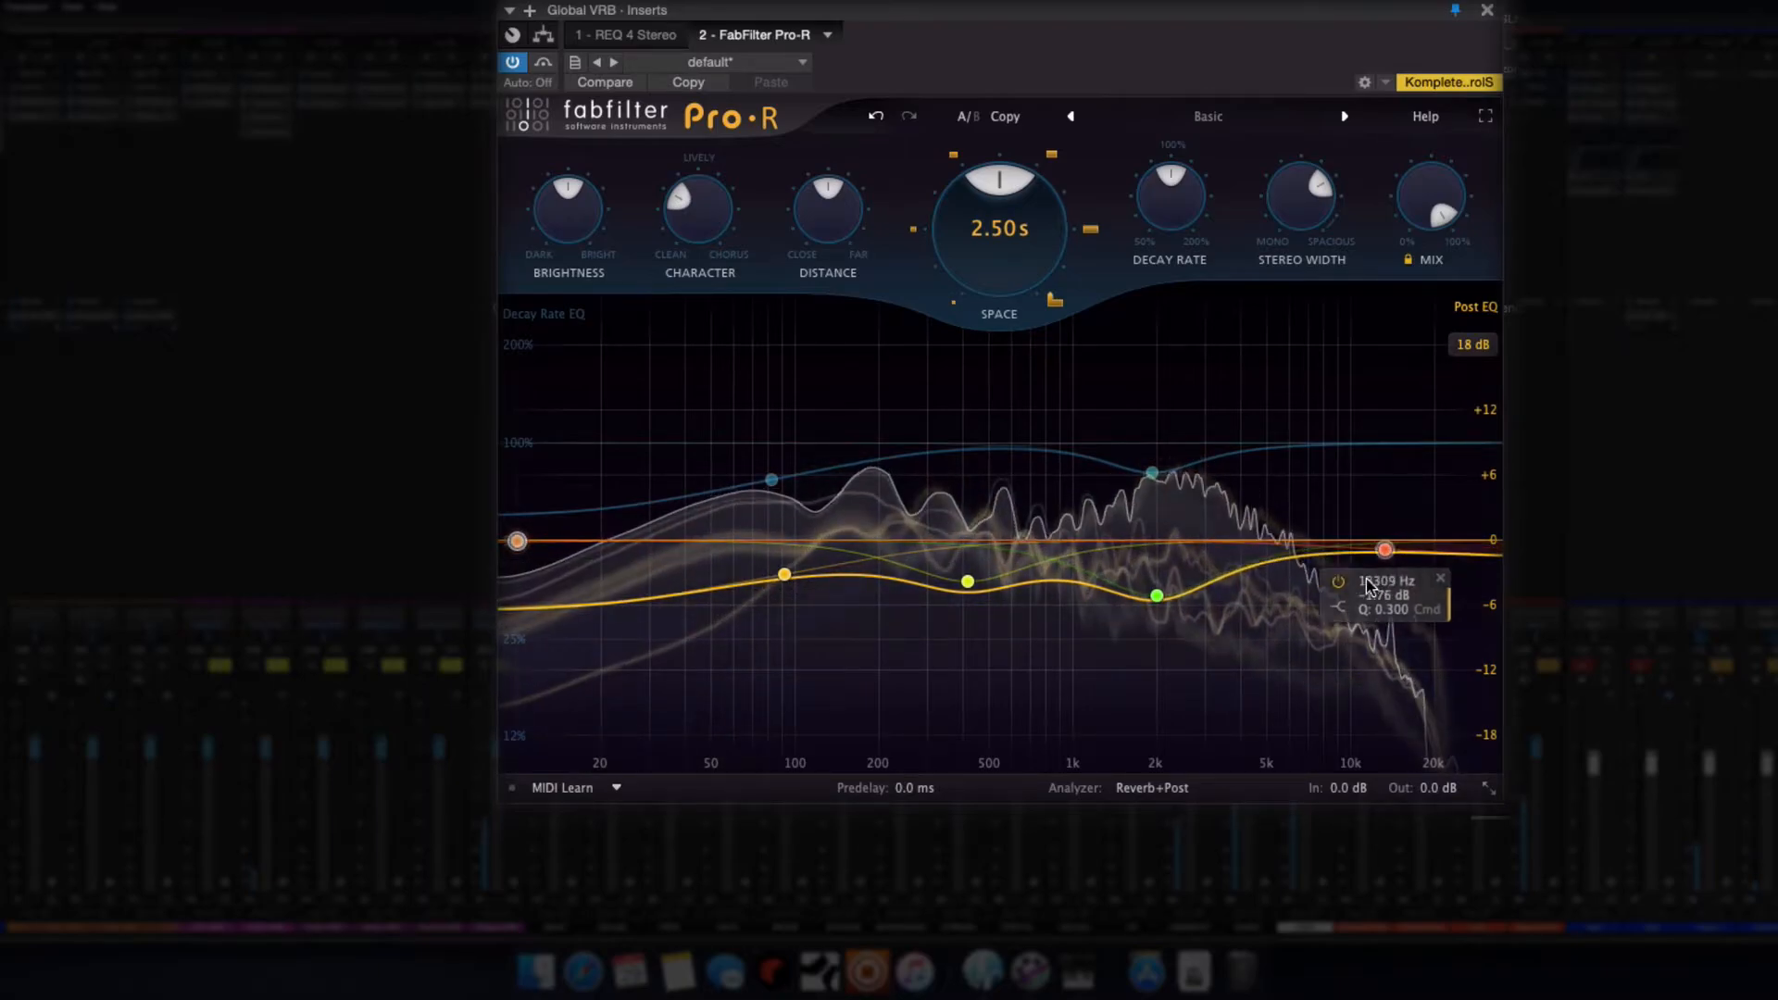
{"action": "left_click_drag", "start_coordinate": [1324, 598], "coordinate": [1320, 603]}
{"action": "left_click_drag", "start_coordinate": [1483, 444], "coordinate": [1350, 507]}
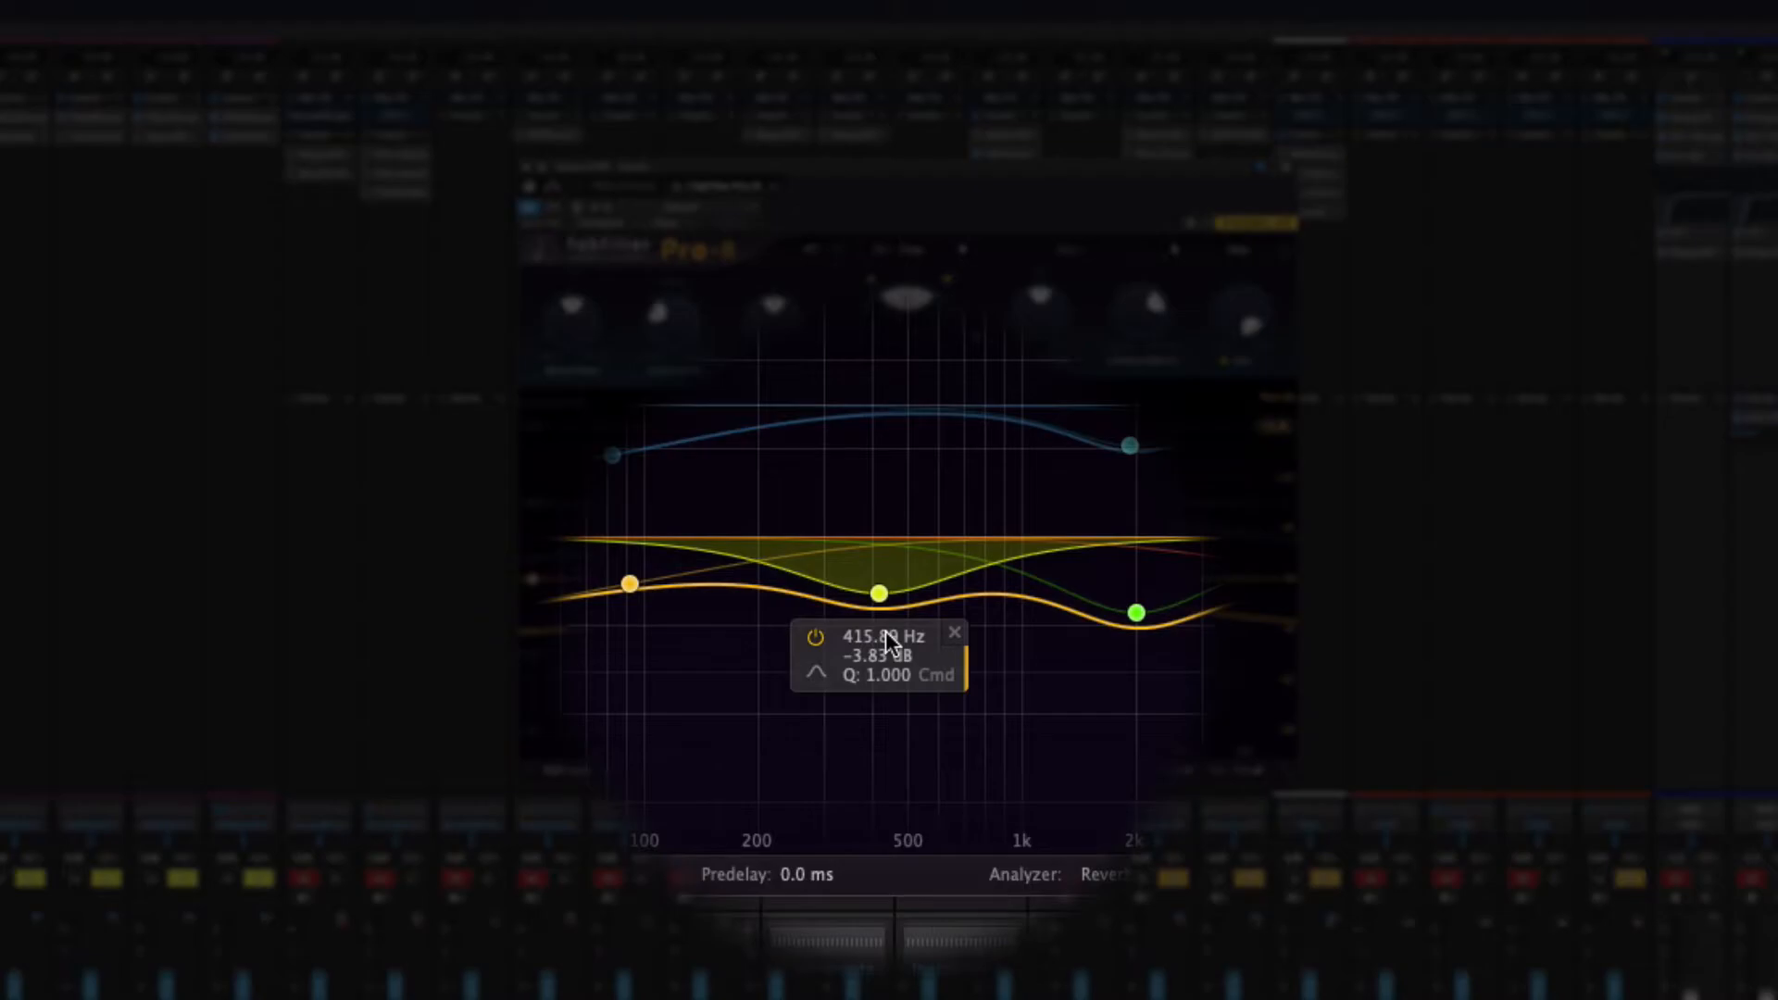
Lower the overall Decay Rate of the Pro-R reverb on Track 1
{"action": "left_click", "coordinate": [896, 508]}
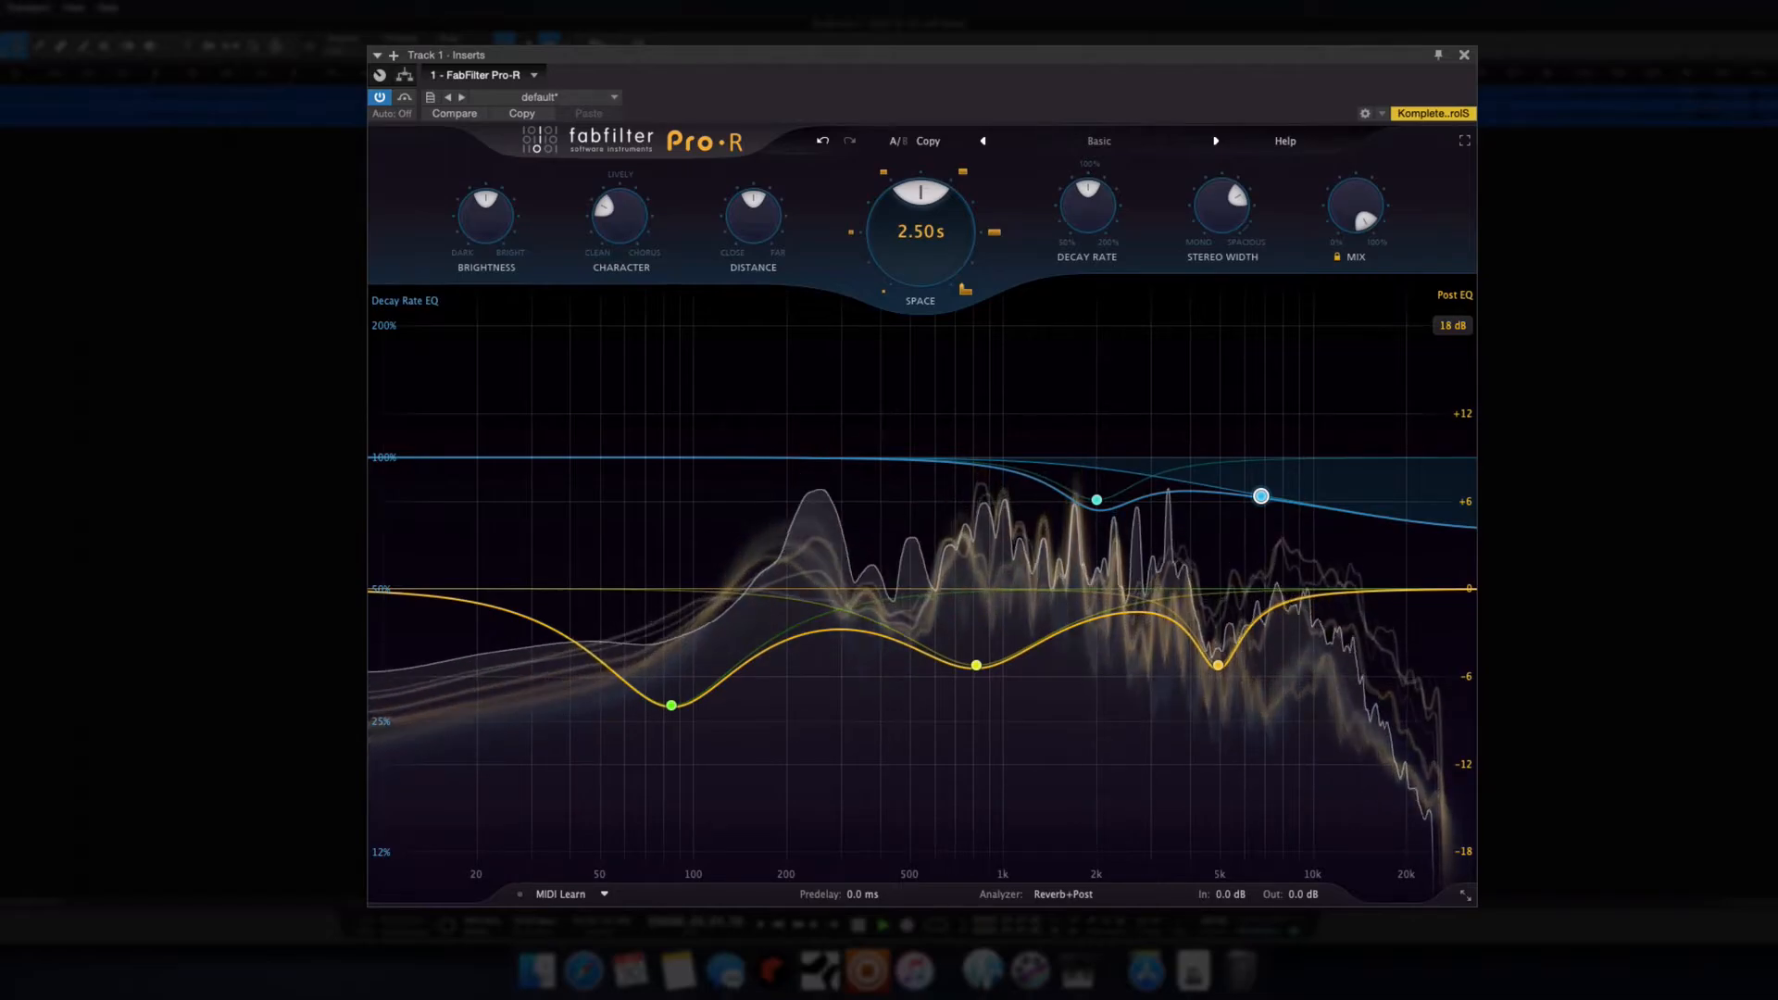
{"action": "mouse_move", "coordinate": [1262, 497]}
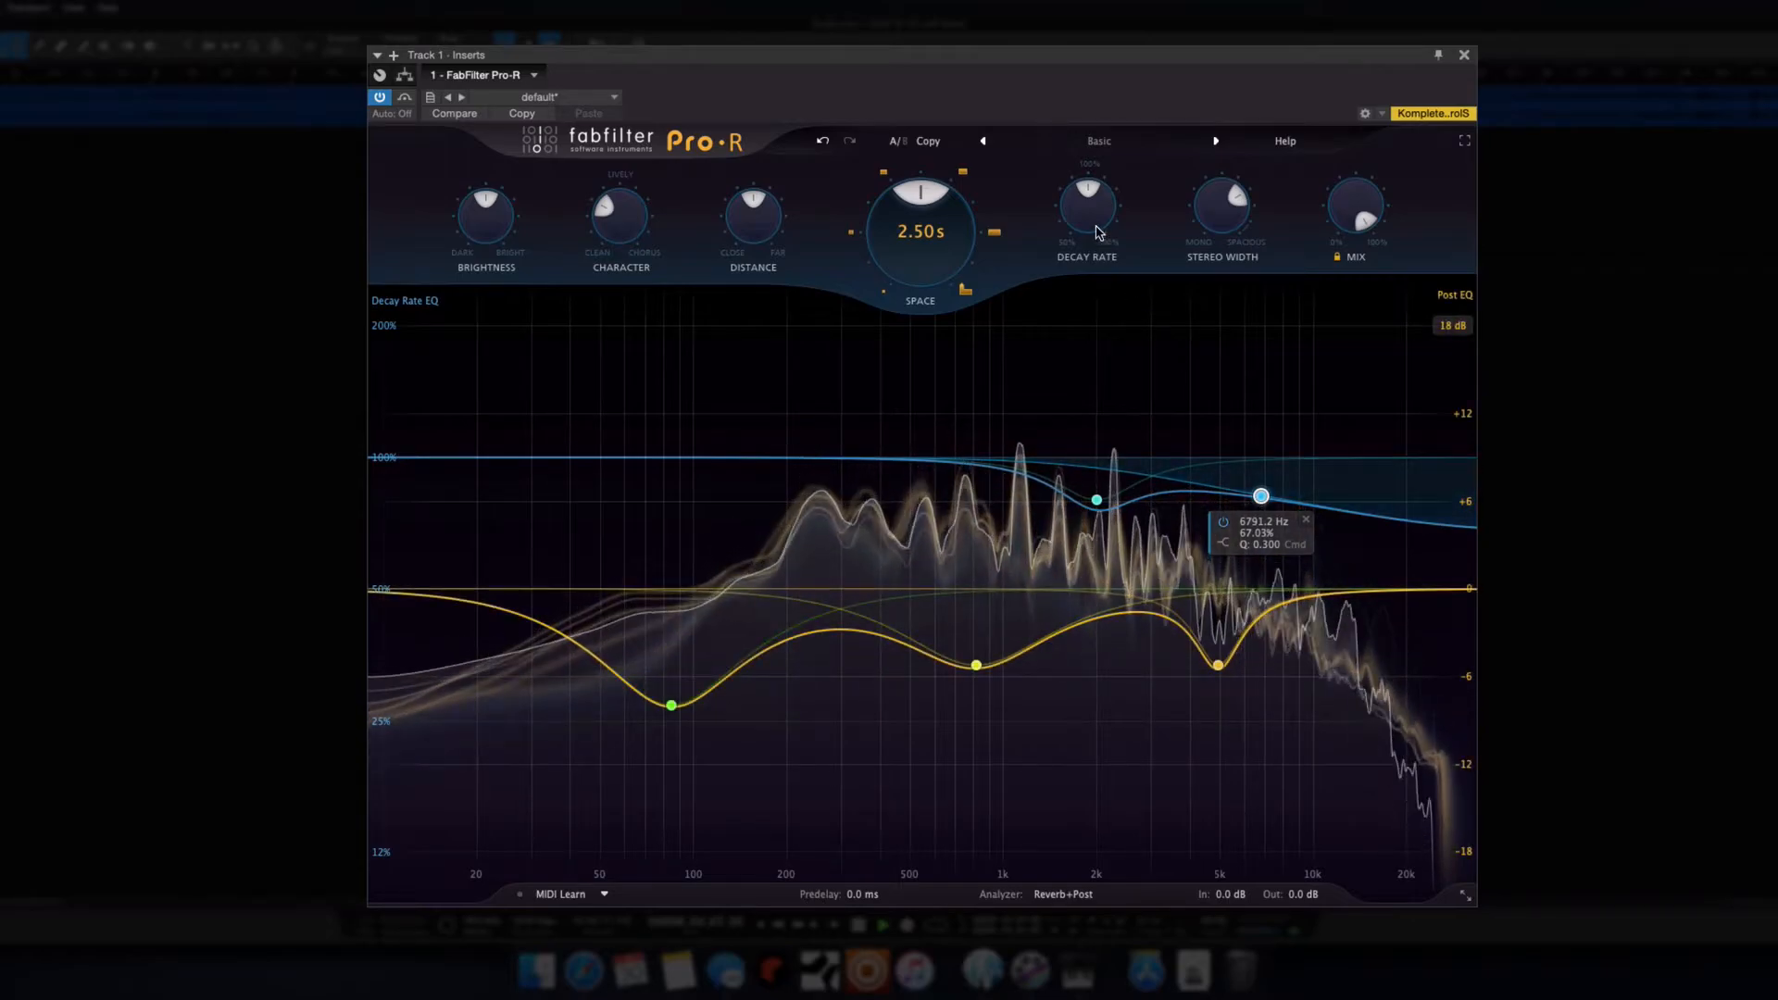
{"action": "left_click_drag", "start_coordinate": [1087, 210], "coordinate": [1063, 301]}
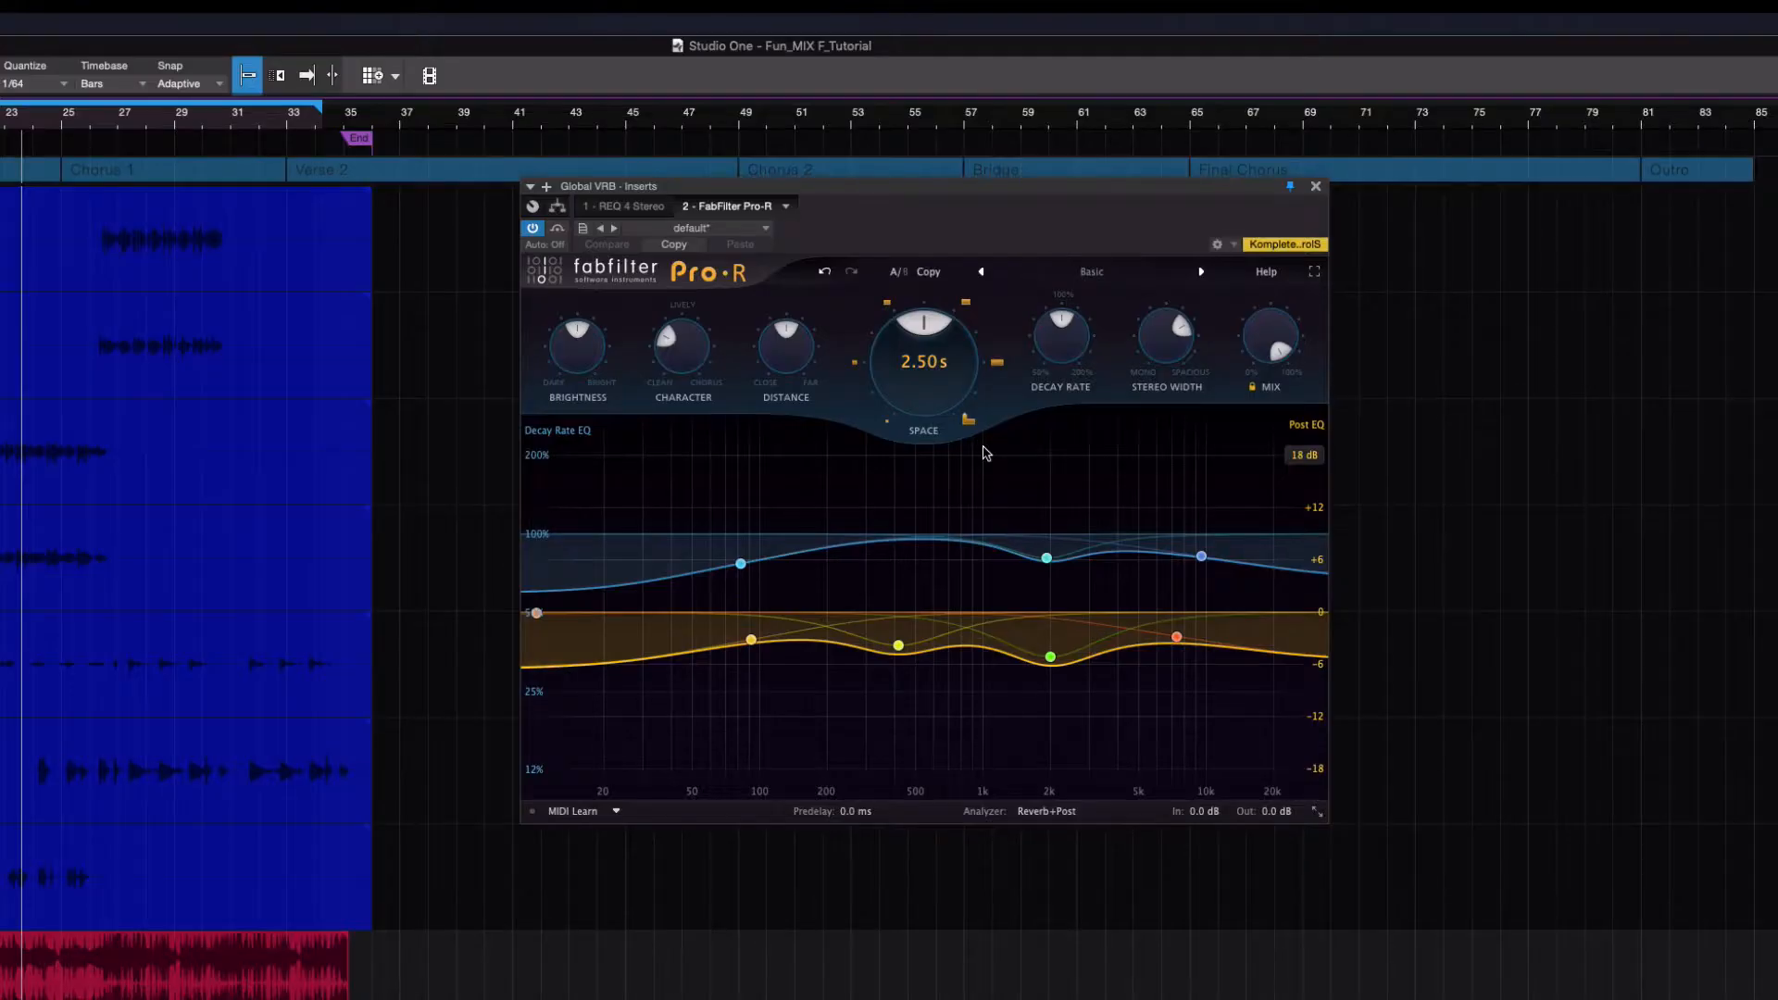
Try a 14.63 dB Post EQ boost around 1079 Hz on Global VRB's Pro-R during playback and remove the band
{"action": "key", "text": "space"}
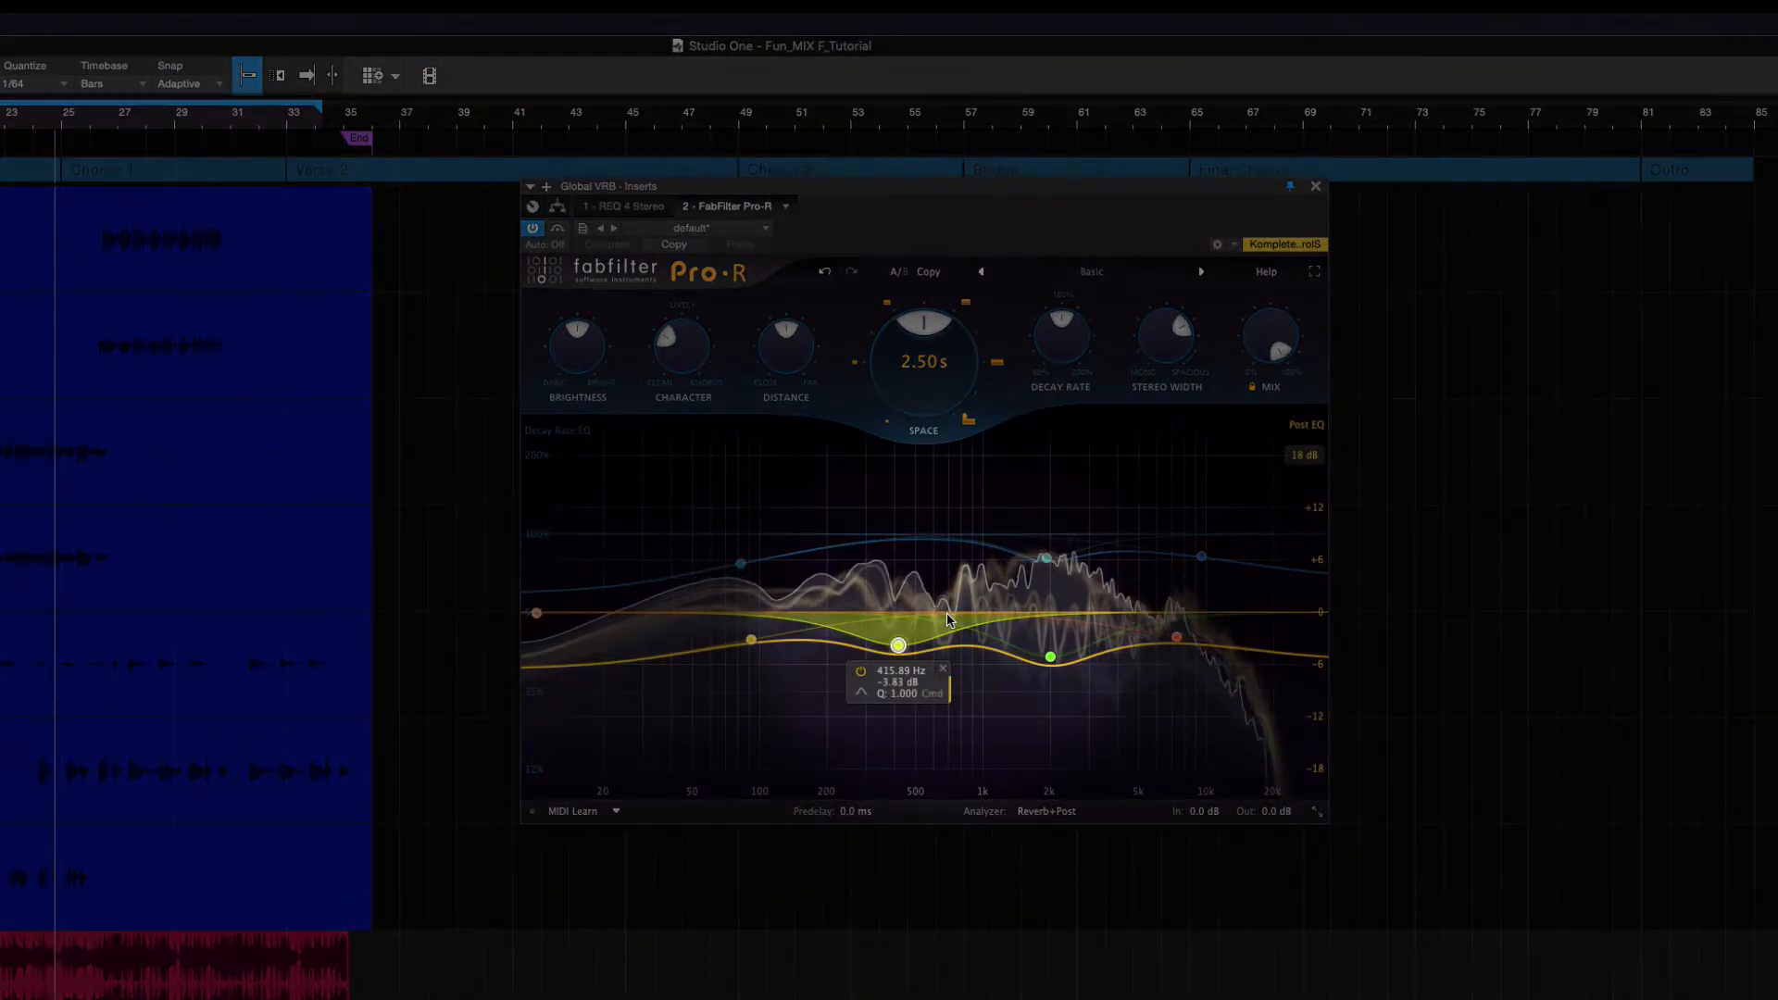
{"action": "left_click_drag", "start_coordinate": [968, 613], "coordinate": [1016, 474]}
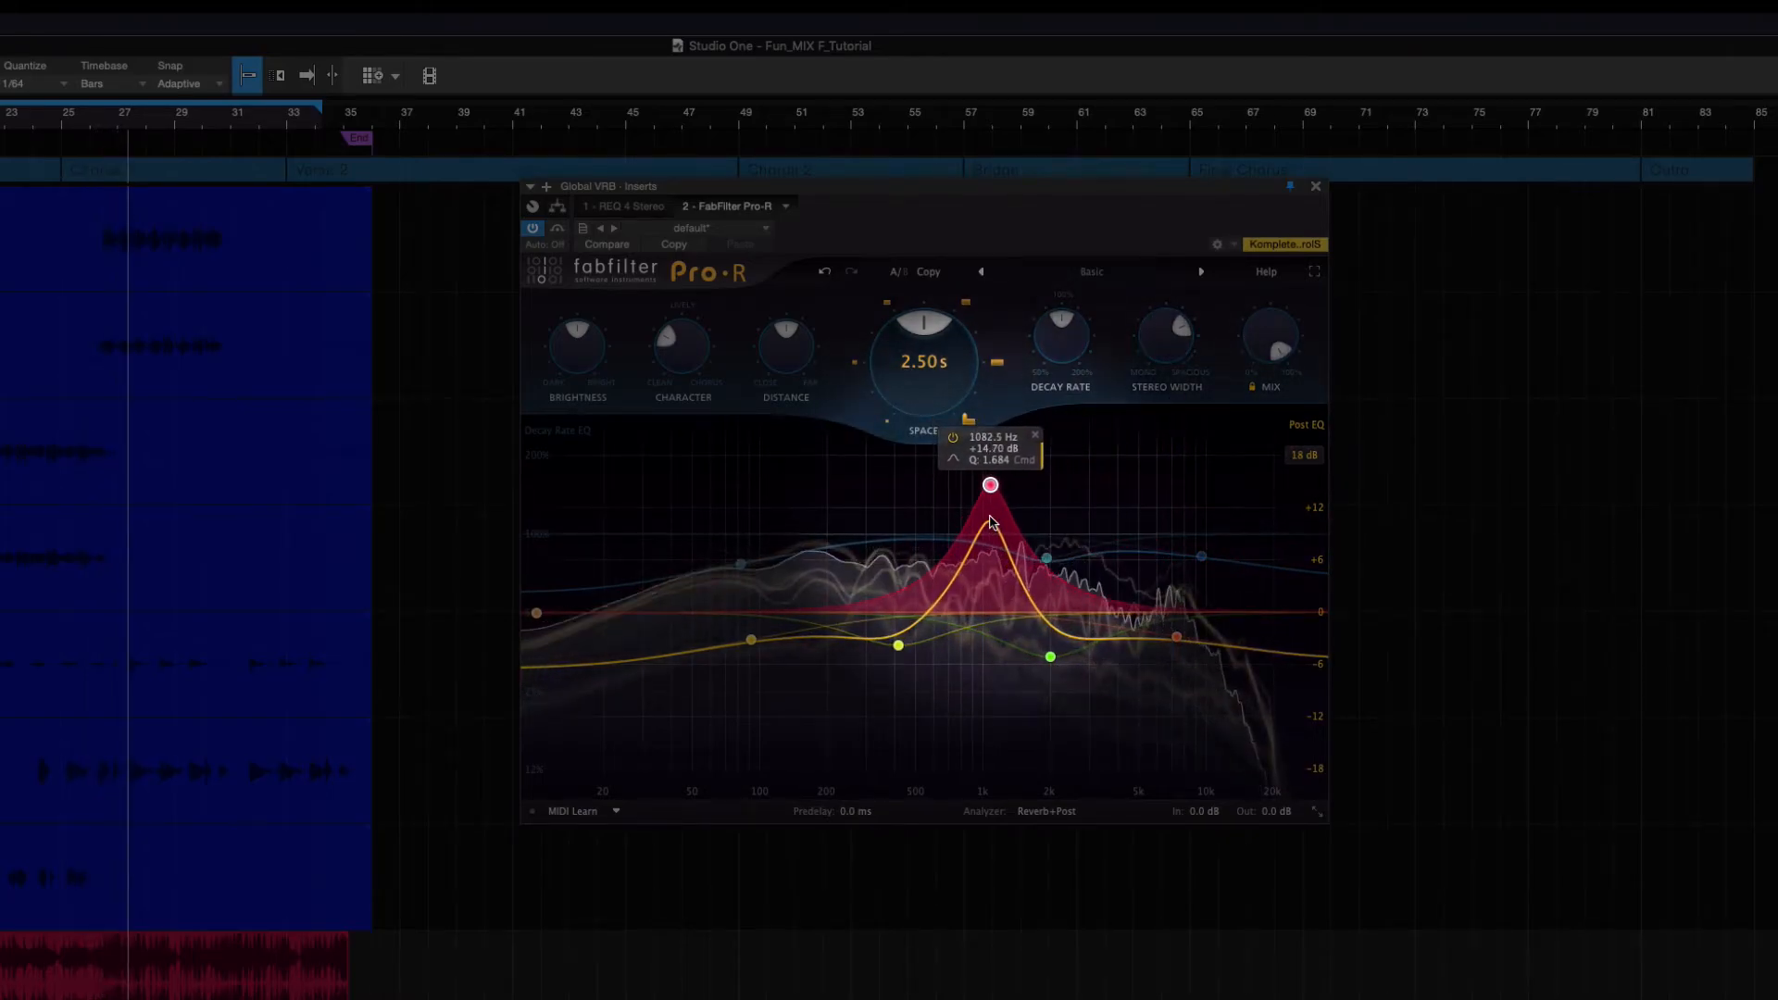
{"action": "left_click", "coordinate": [1035, 435]}
Raise the decay rate around 1 kHz, and near 110 Hz cut the Post EQ by 2.91 dB and shorten the decay
{"action": "mouse_move", "coordinate": [971, 537]}
{"action": "left_mouse_down"}
{"action": "mouse_move", "coordinate": [977, 489]}
{"action": "mouse_move", "coordinate": [983, 512]}
{"action": "left_mouse_up"}
{"action": "left_click", "coordinate": [899, 646]}
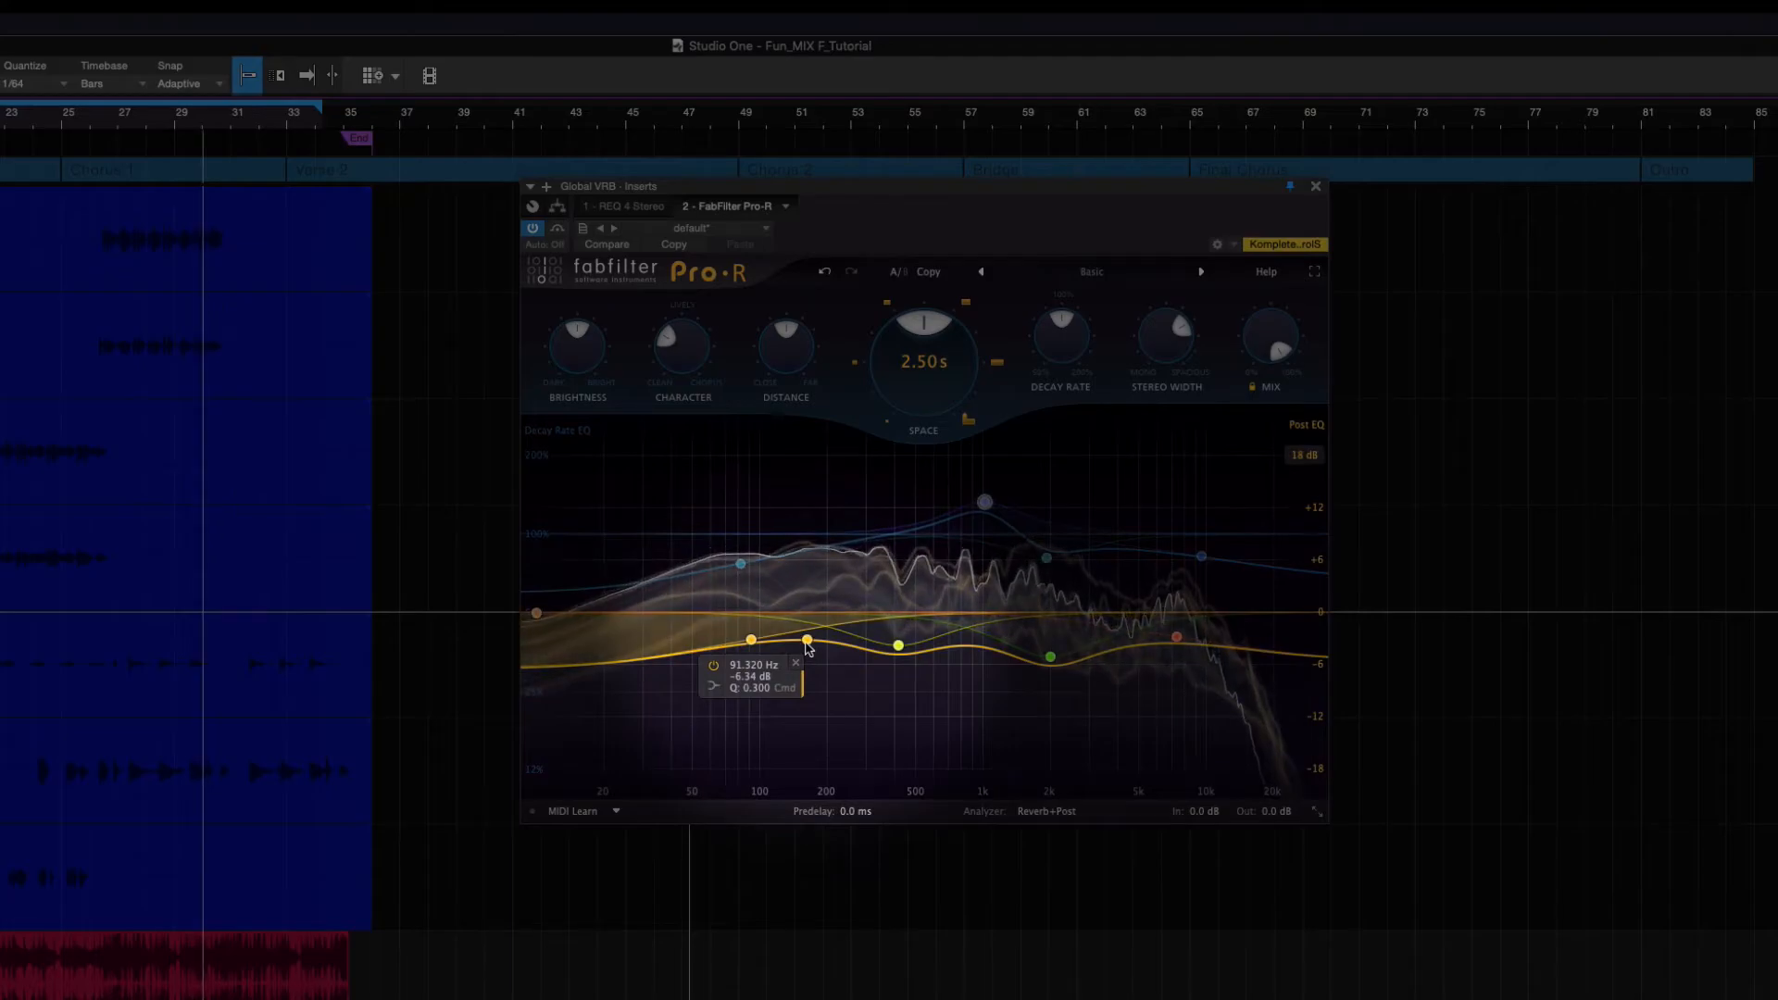
{"action": "left_click_drag", "start_coordinate": [805, 640], "coordinate": [766, 673]}
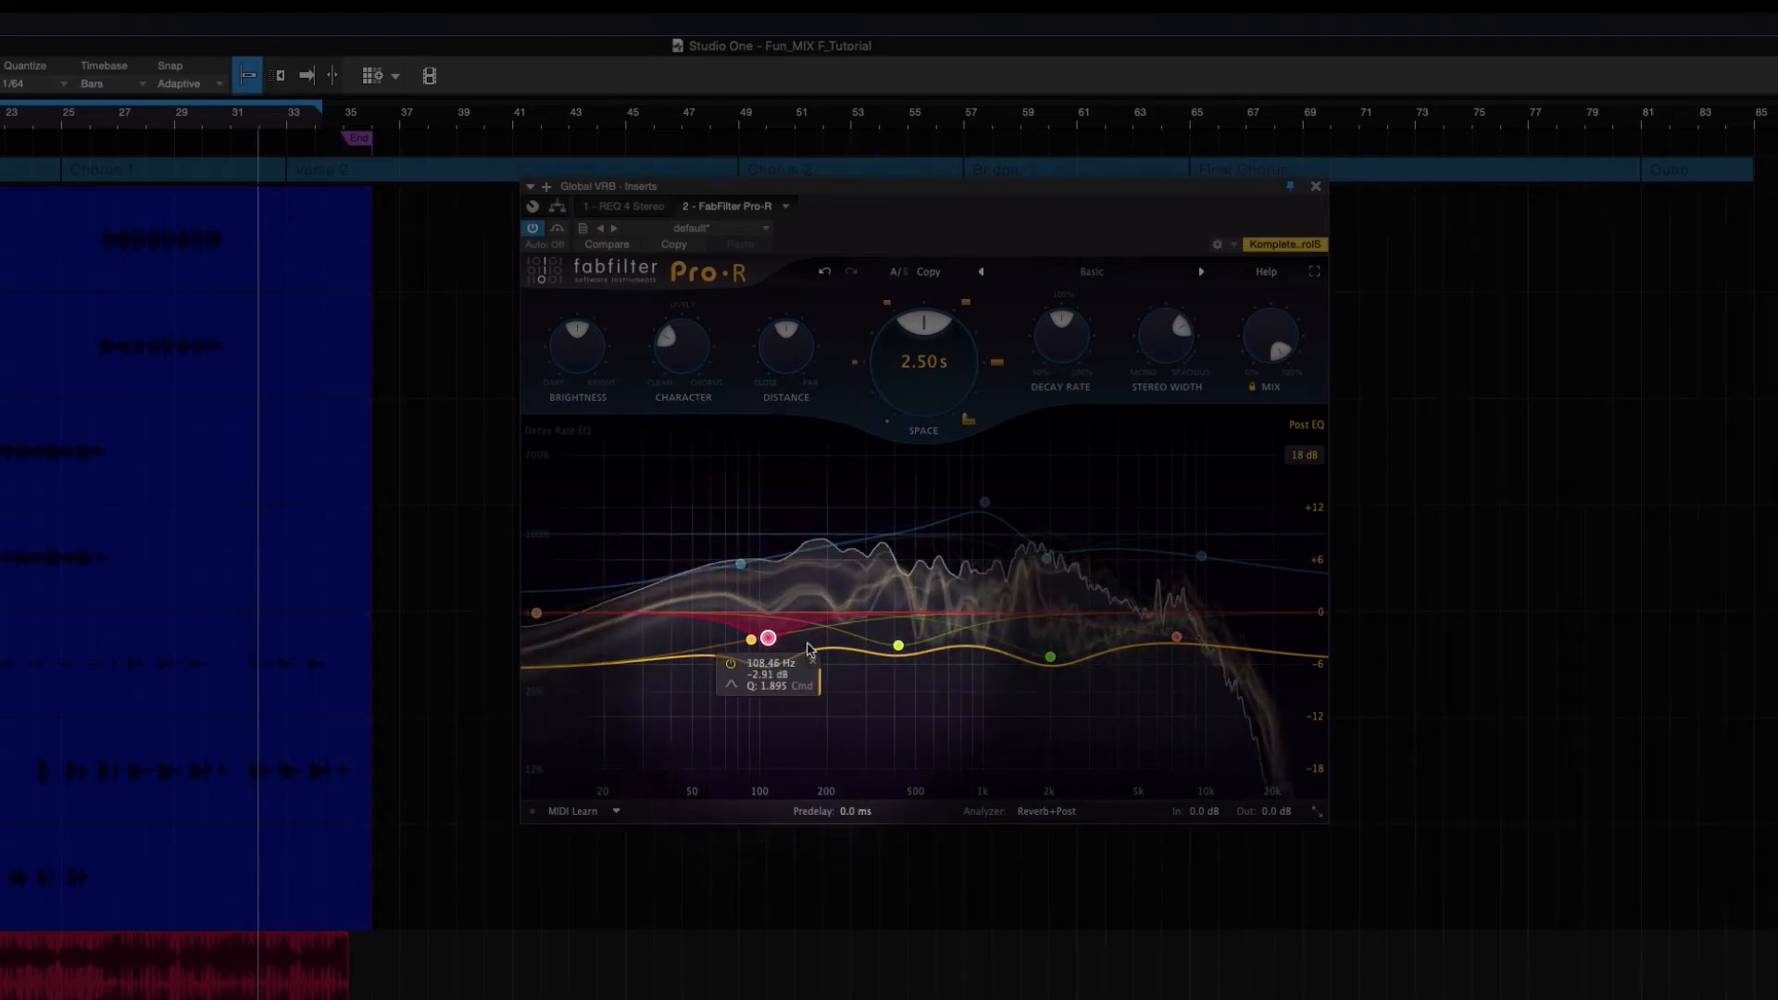
{"action": "left_click_drag", "start_coordinate": [770, 563], "coordinate": [779, 587]}
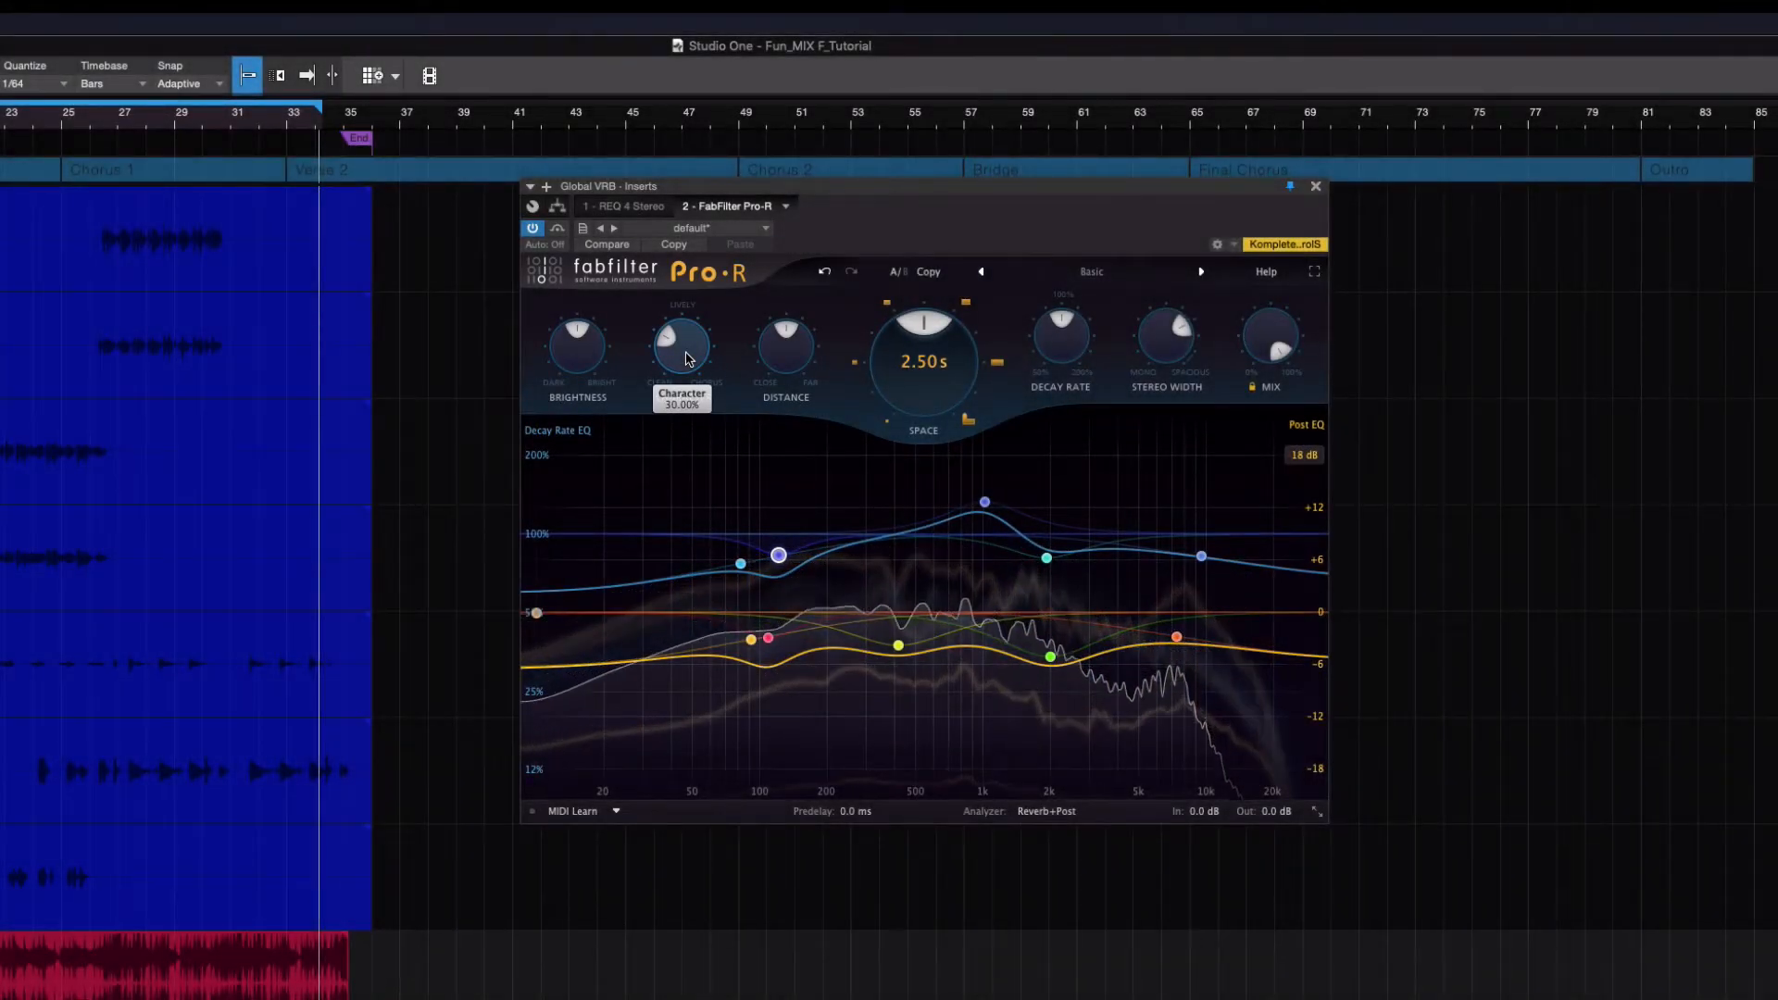
Lower the reverb's Brightness below 50% while the track plays
{"action": "mouse_move", "coordinate": [688, 359]}
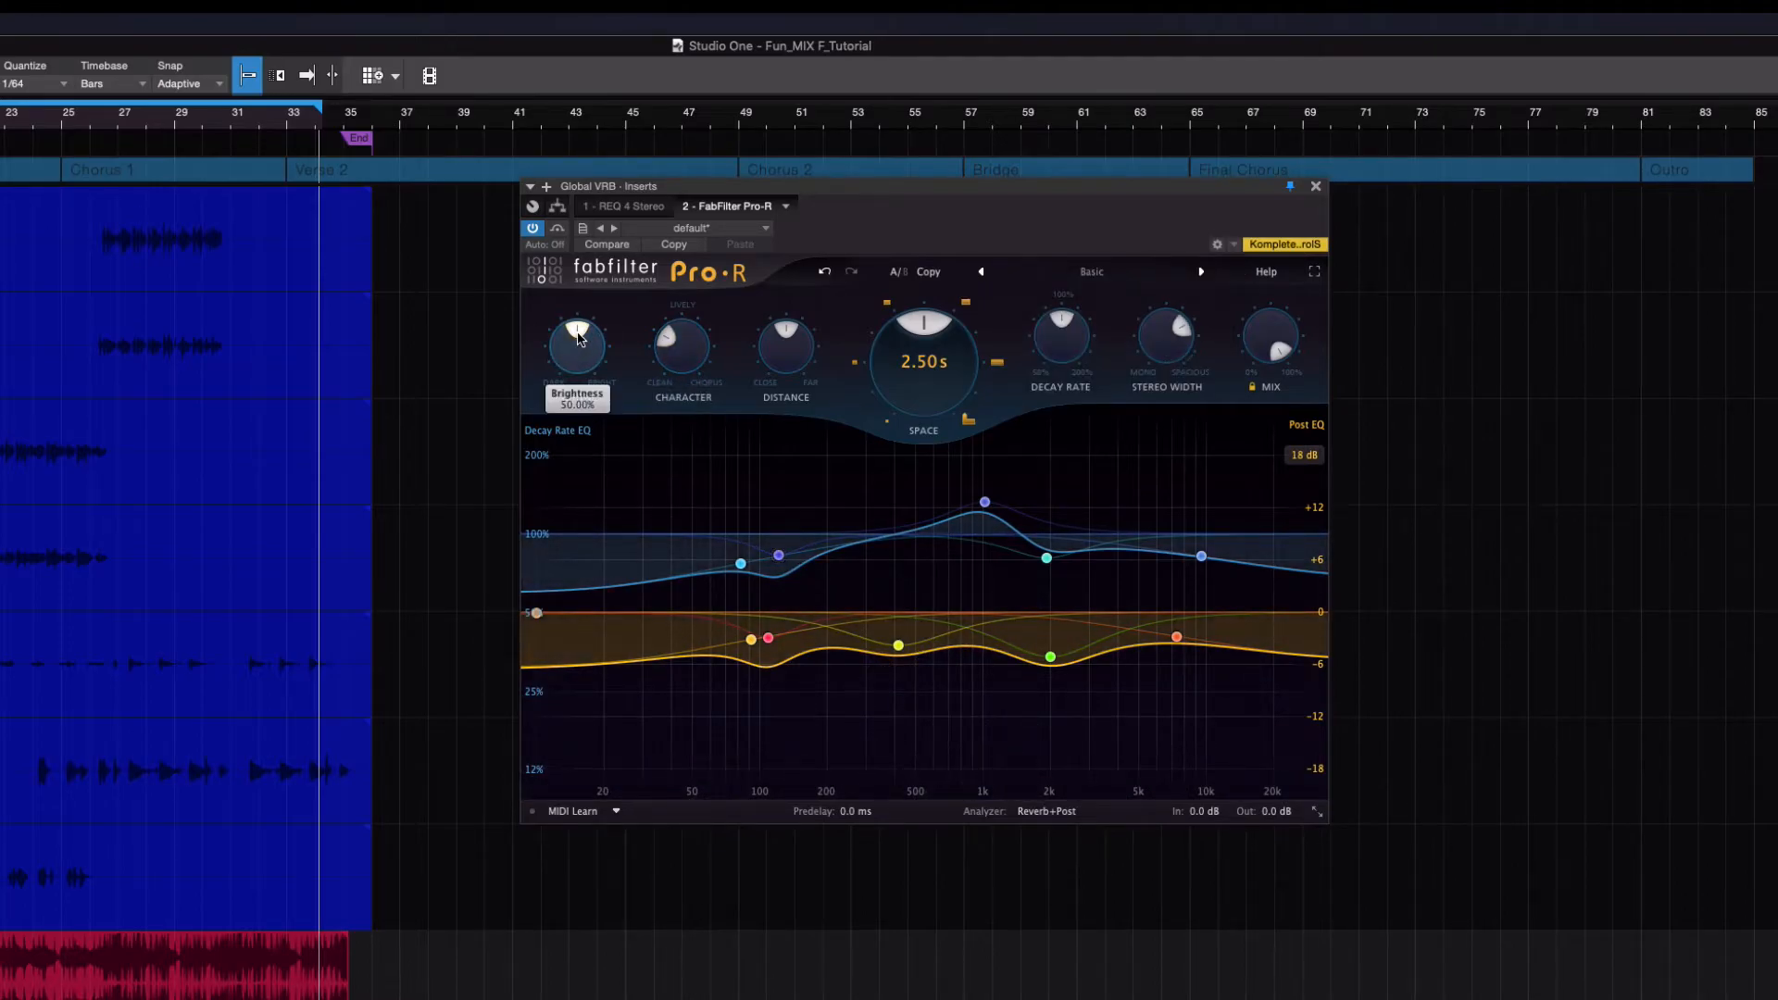
{"action": "mouse_move", "coordinate": [579, 338]}
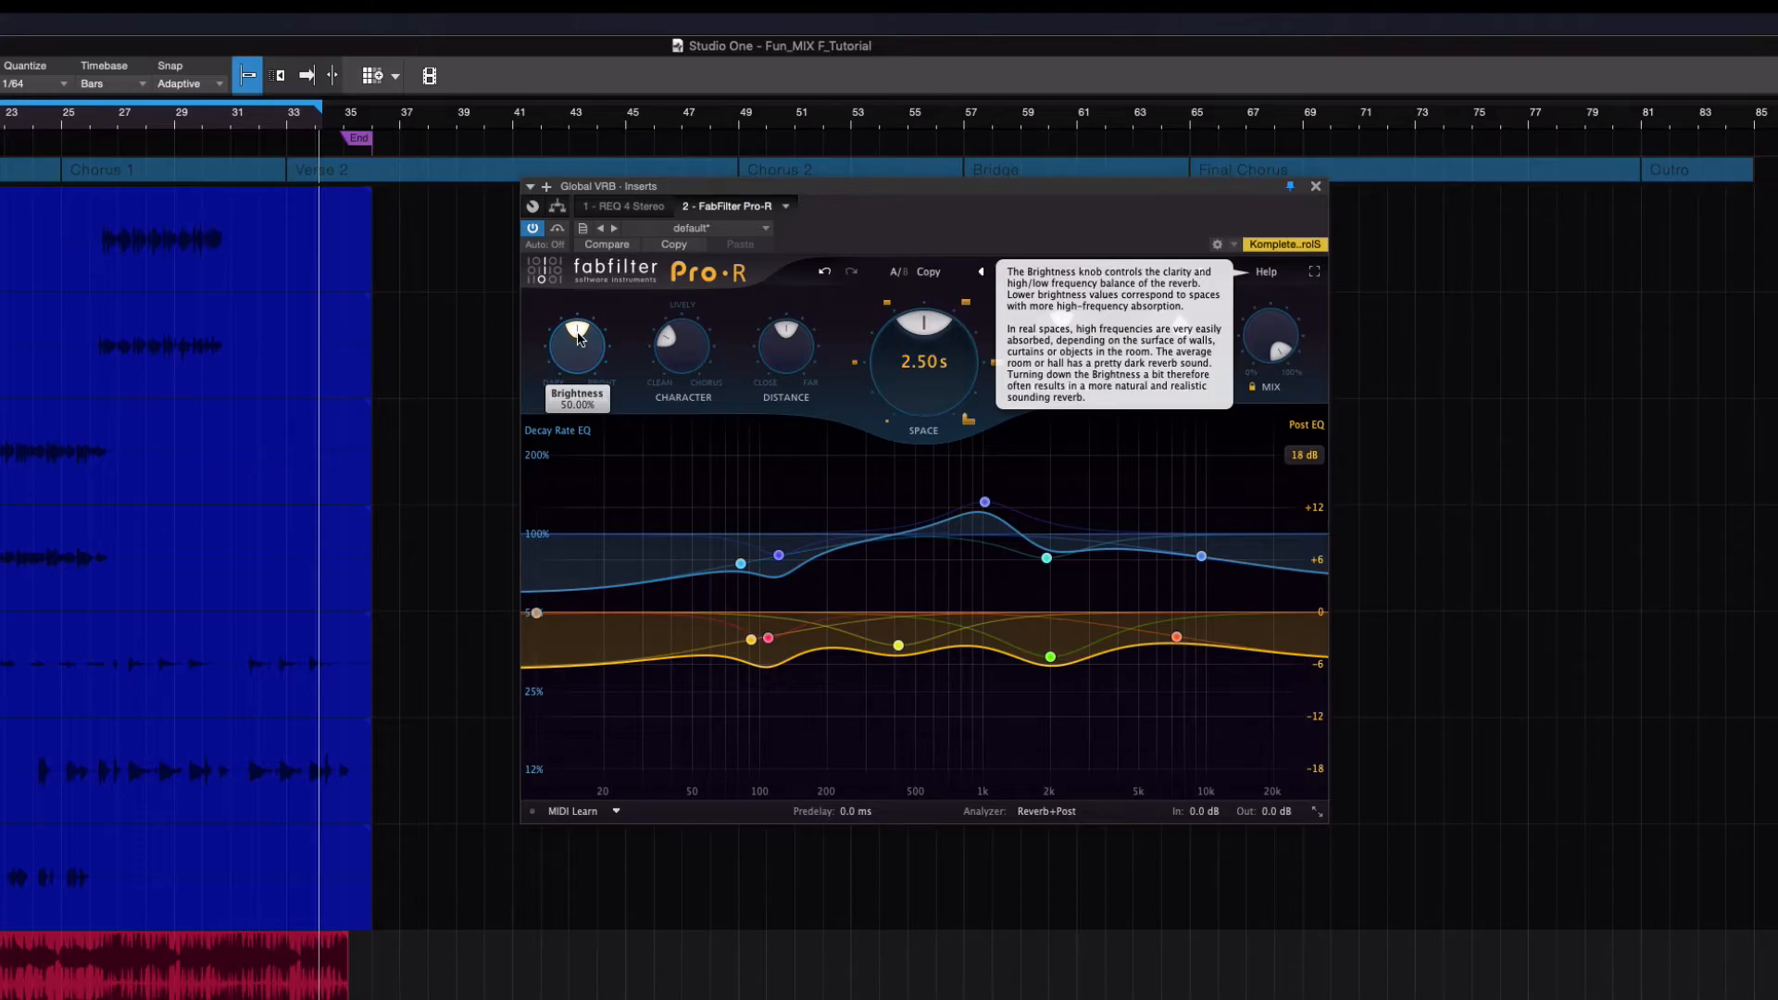
{"action": "key", "text": "space"}
{"action": "left_click_drag", "start_coordinate": [579, 338], "coordinate": [578, 339]}
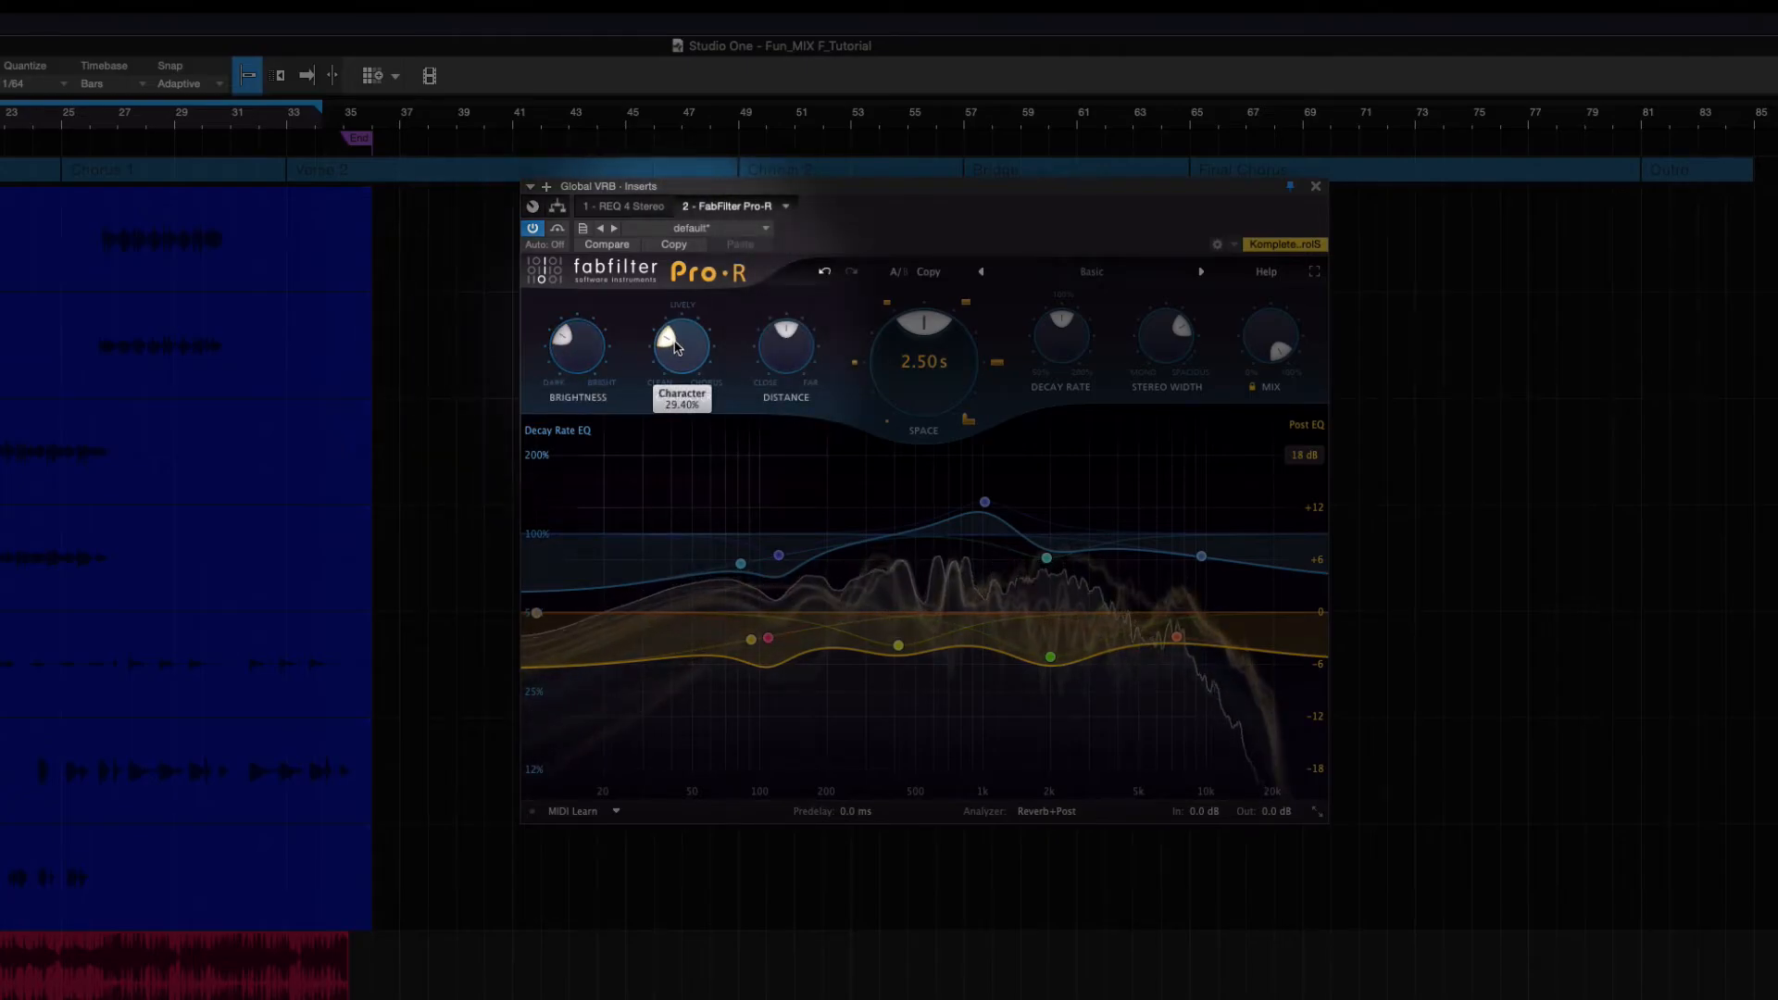
Set the reverb's Character to about 71.2% and its Distance to about 26%
{"action": "left_click_drag", "start_coordinate": [670, 348], "coordinate": [765, 312]}
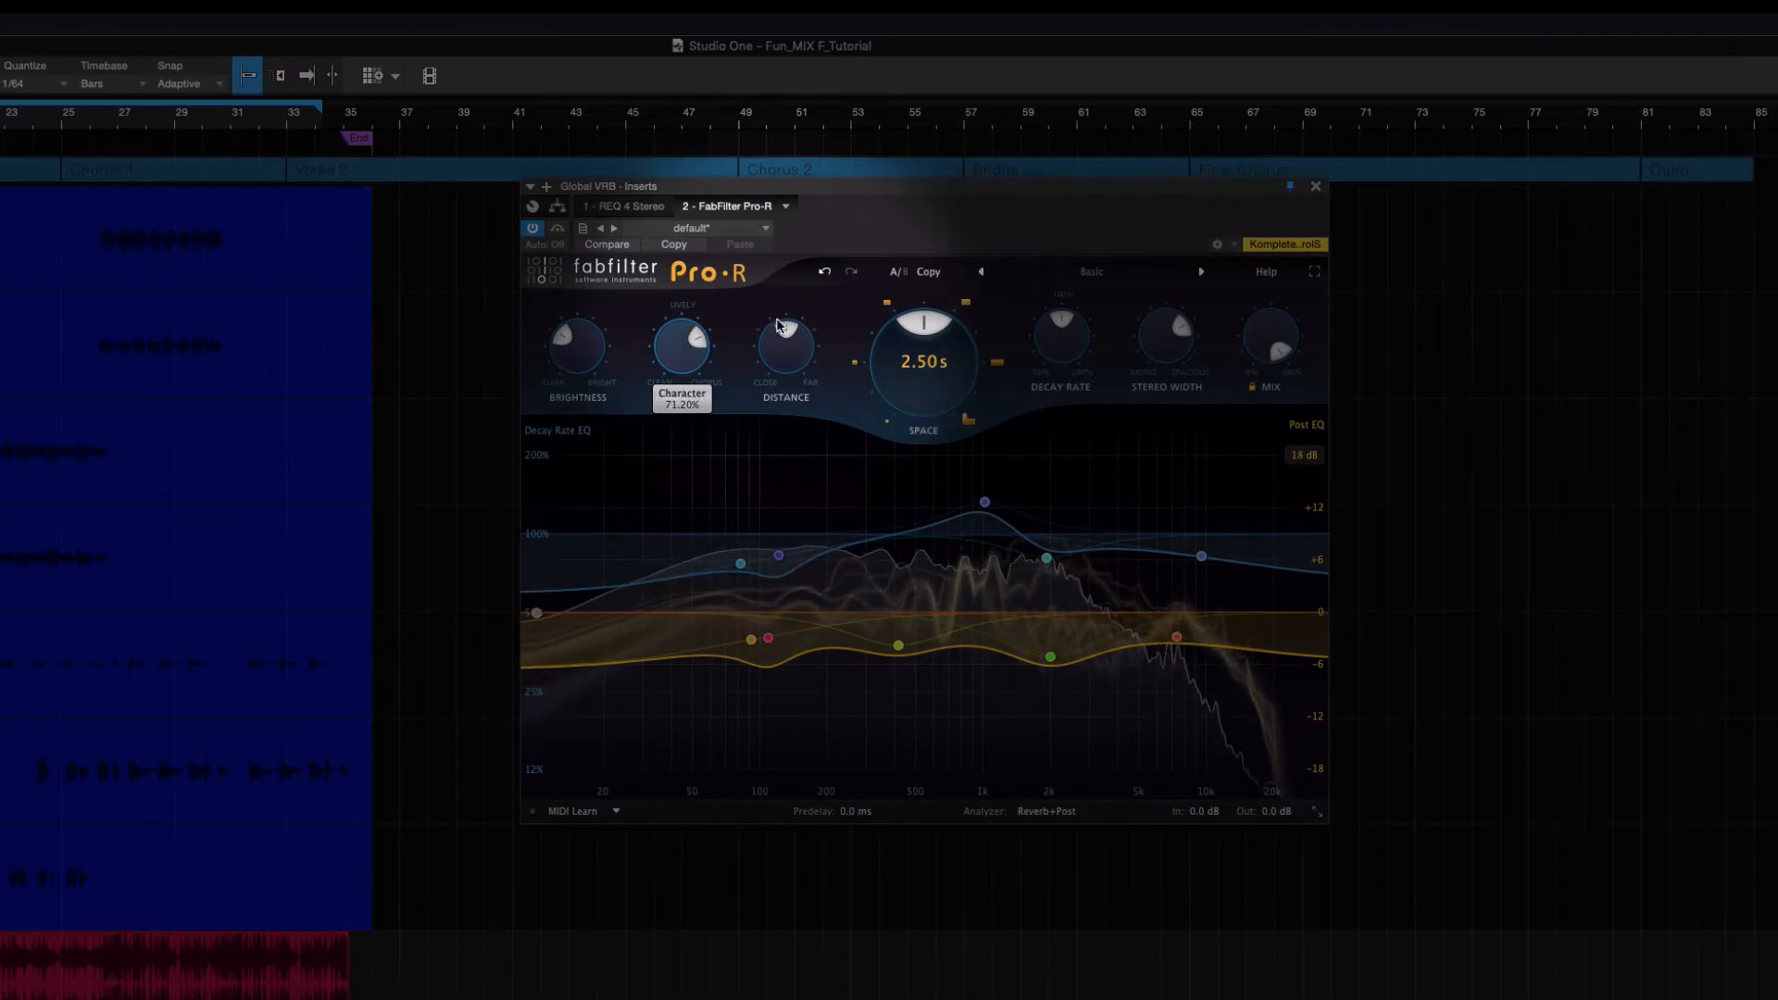
{"action": "mouse_move", "coordinate": [793, 331]}
{"action": "left_click_drag", "start_coordinate": [781, 337], "coordinate": [766, 348]}
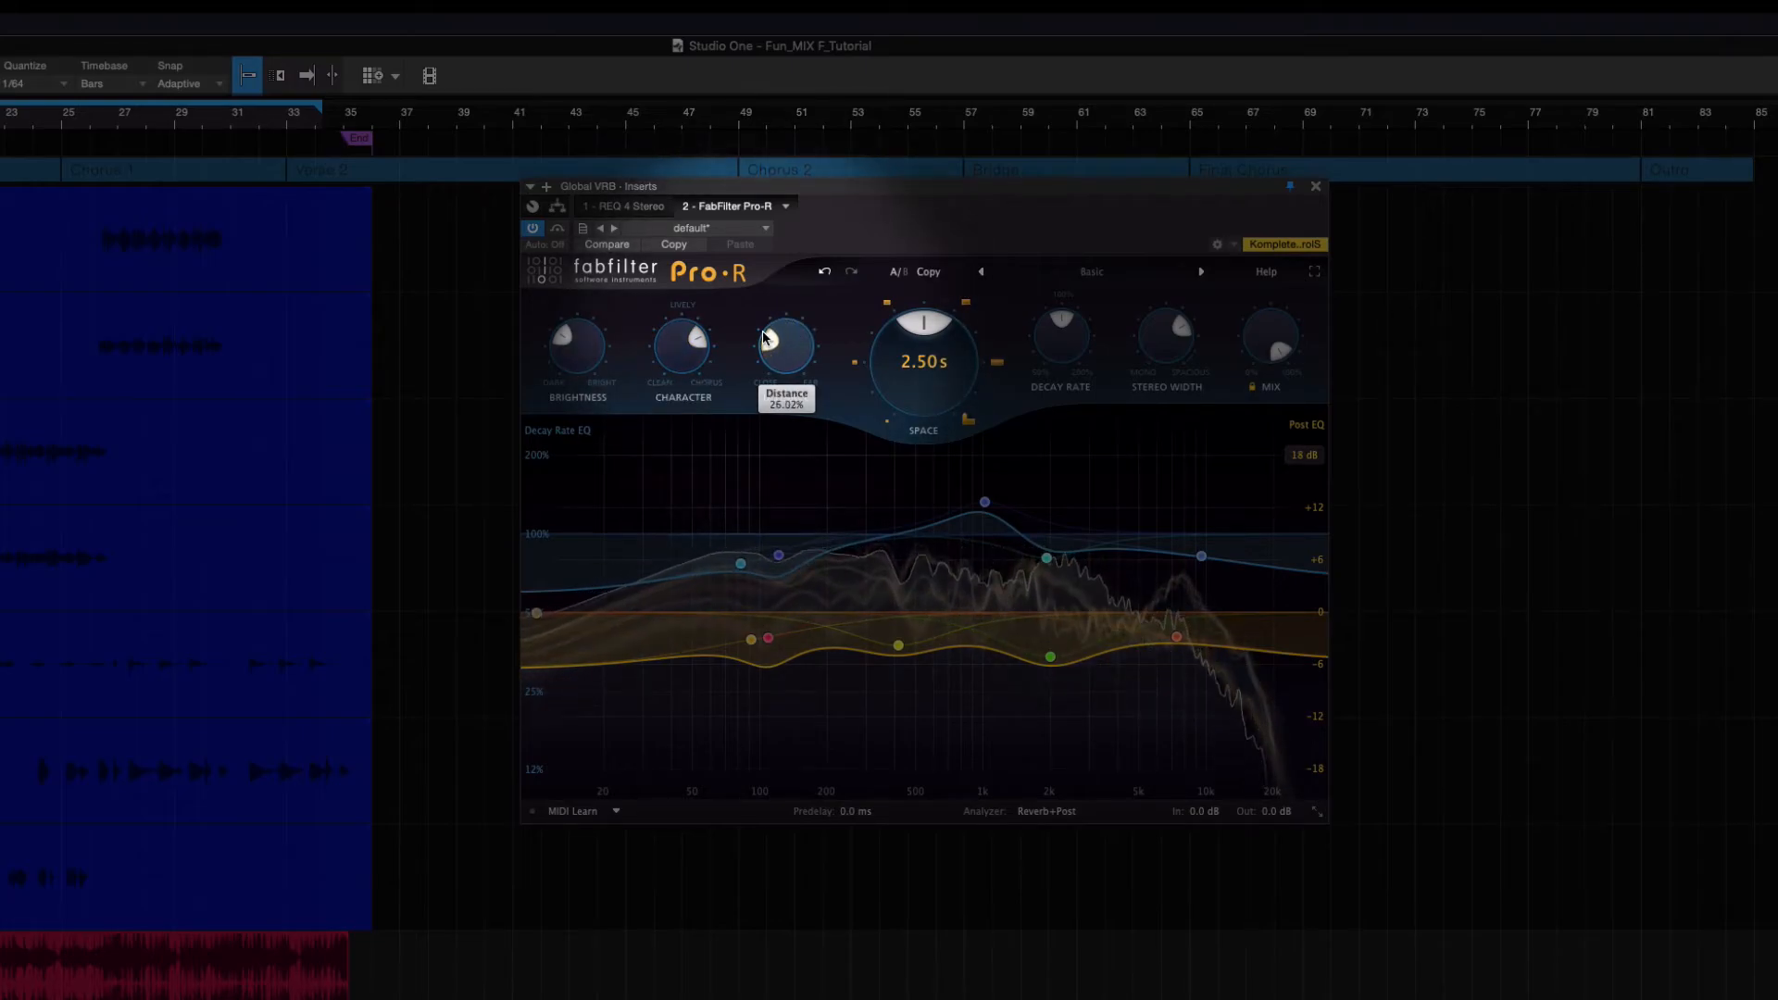
Try the reverb's Distance at about 75%, settle it slightly above the midpoint, and set Space to 2.36 s
{"action": "left_click_drag", "start_coordinate": [763, 338], "coordinate": [872, 339]}
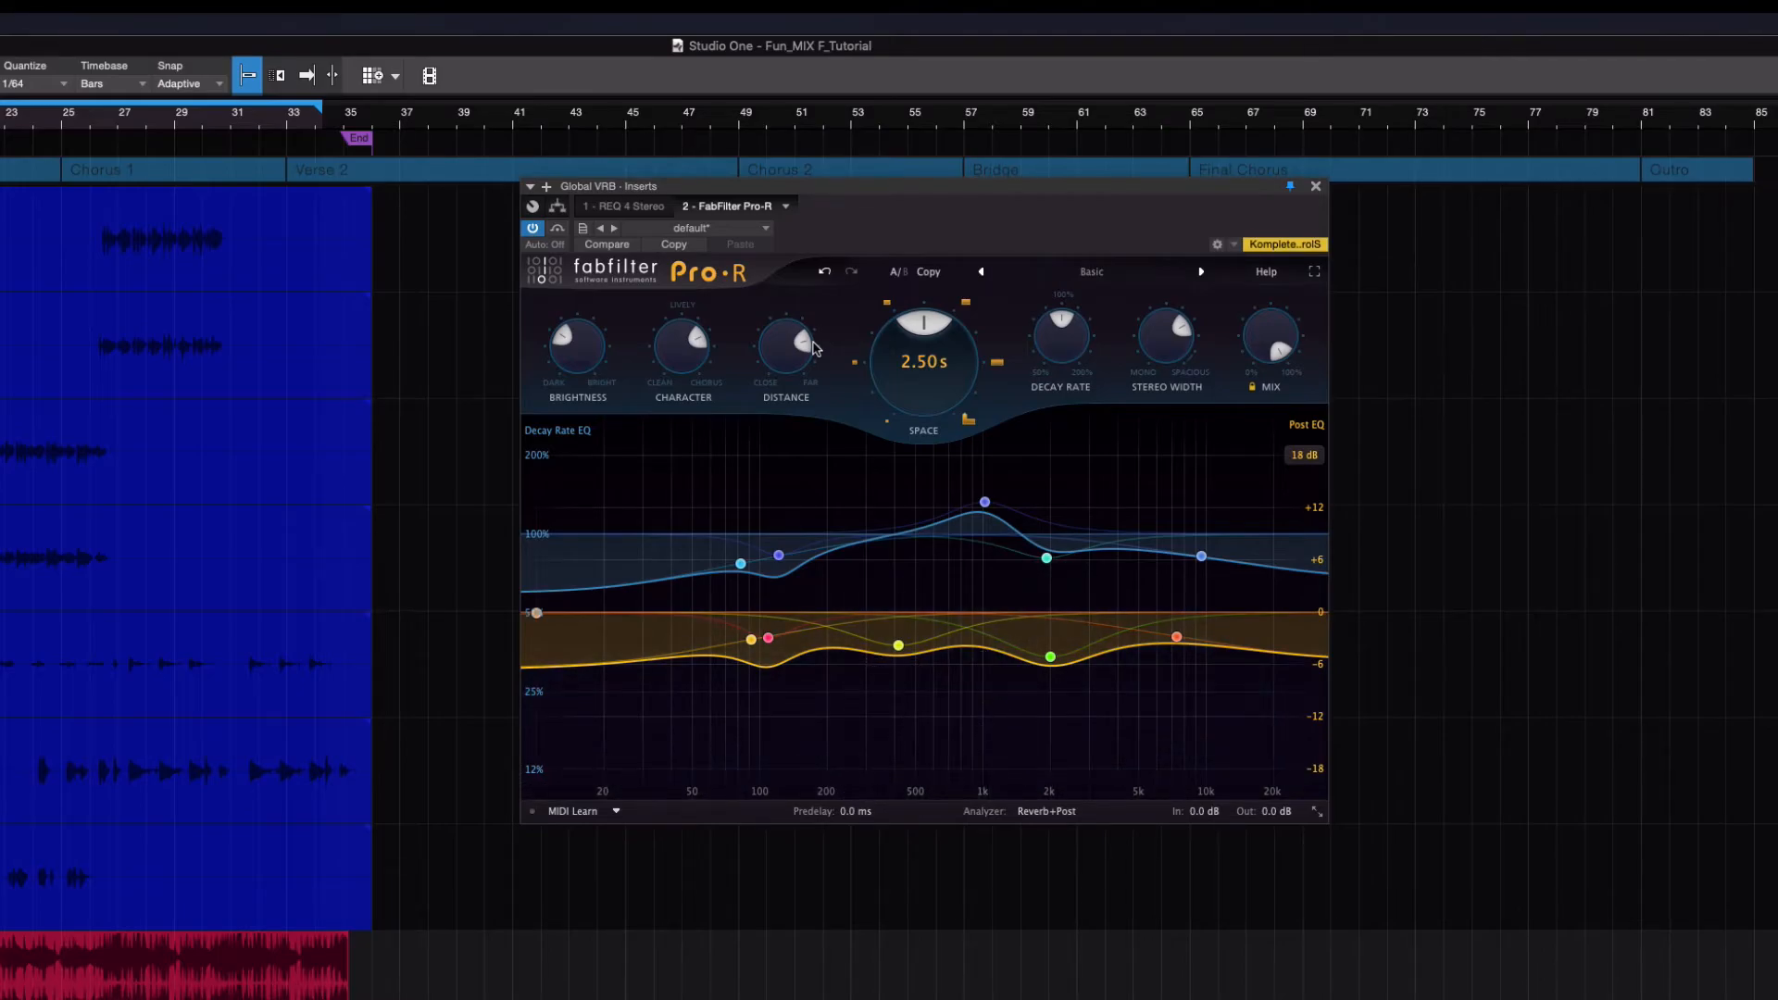
{"action": "mouse_move", "coordinate": [804, 345]}
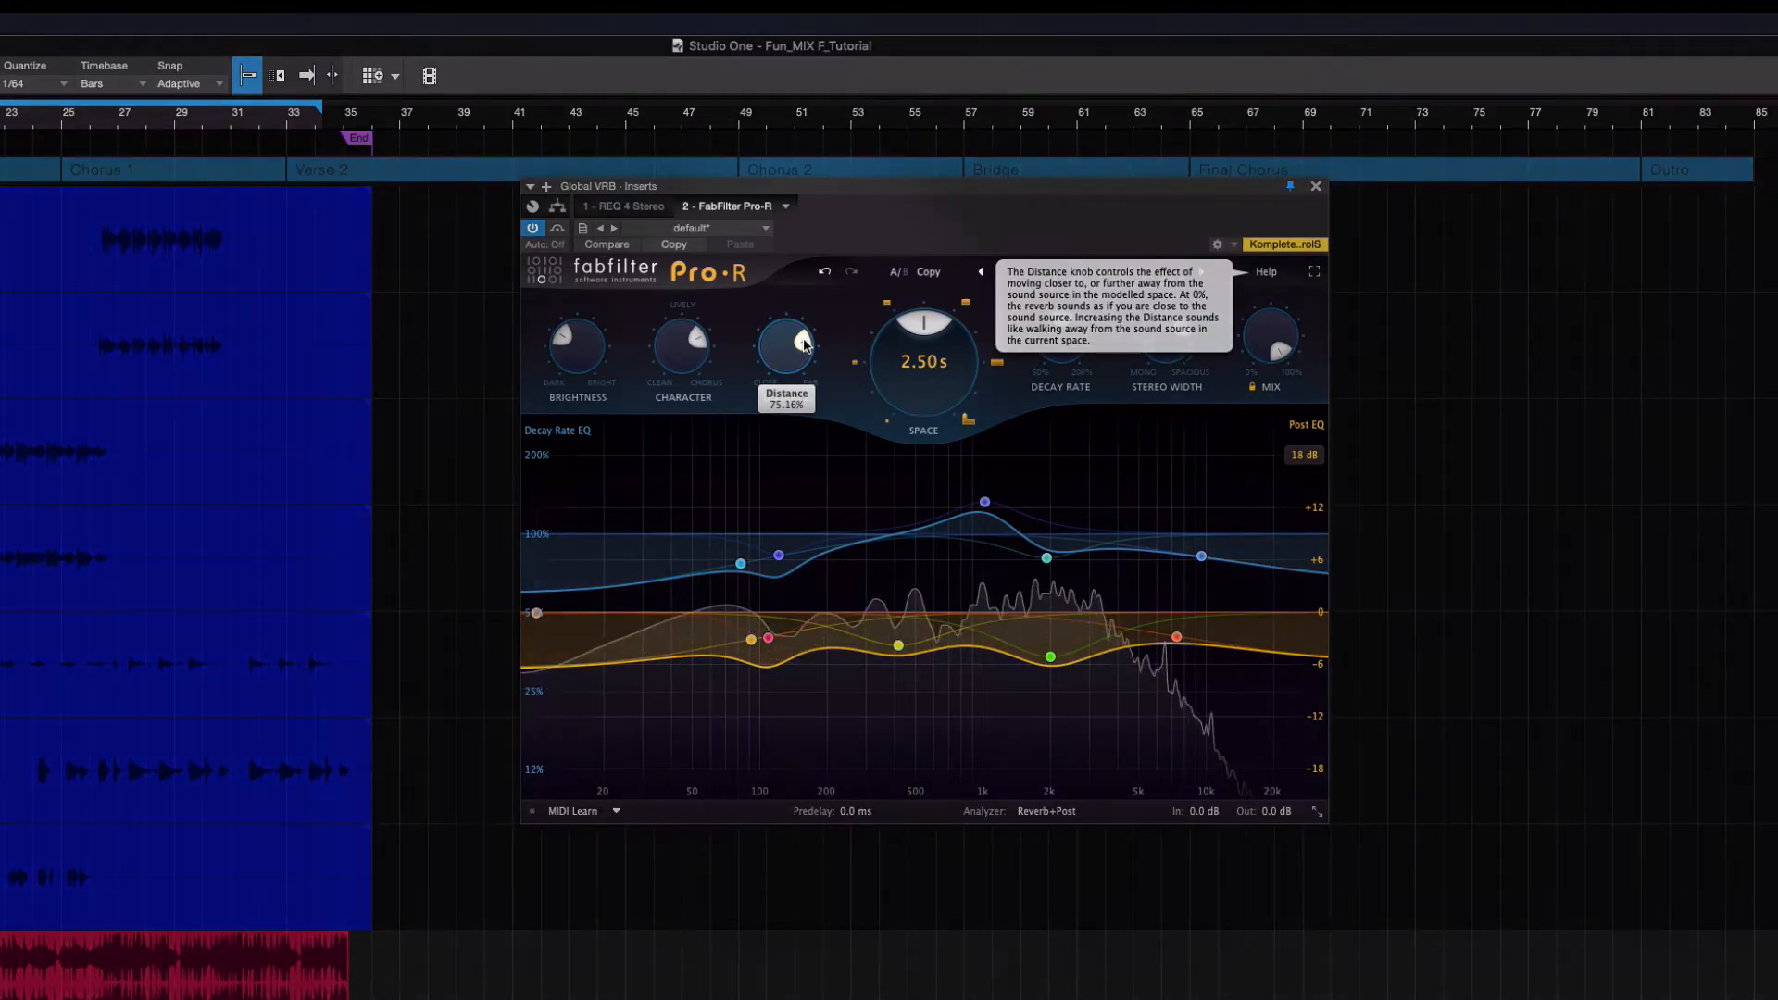
{"action": "left_click_drag", "start_coordinate": [804, 346], "coordinate": [785, 299]}
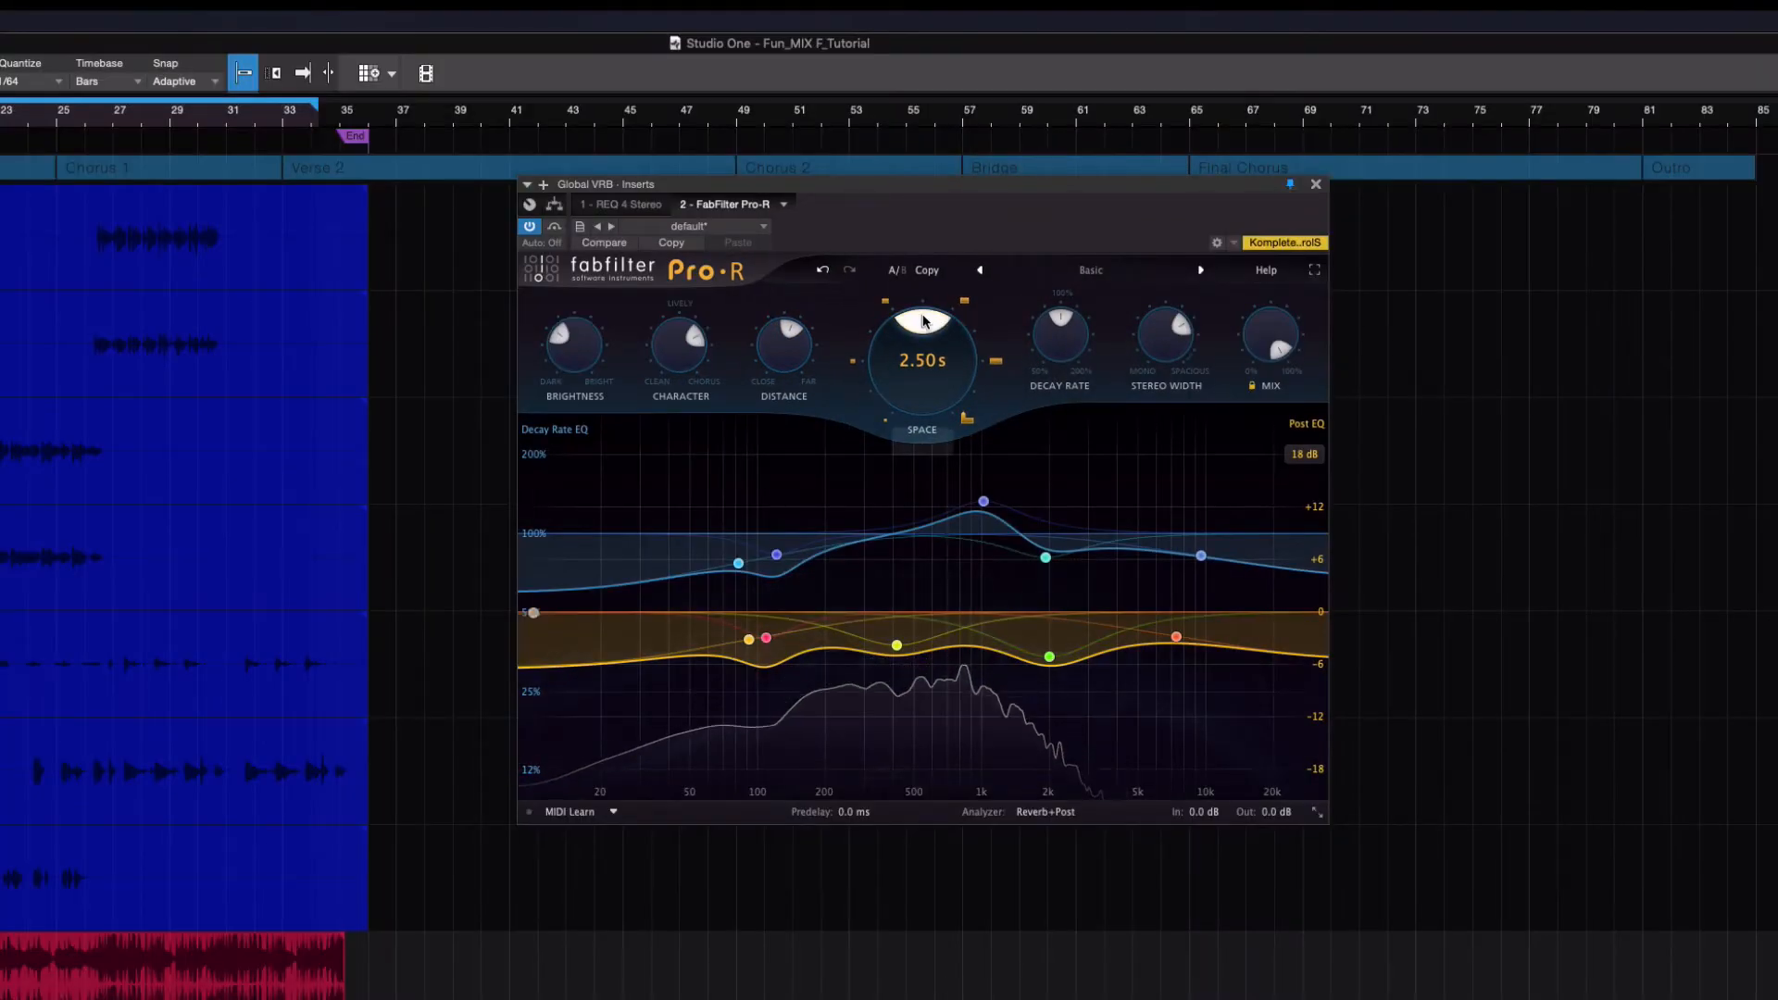
{"action": "mouse_move", "coordinate": [921, 324]}
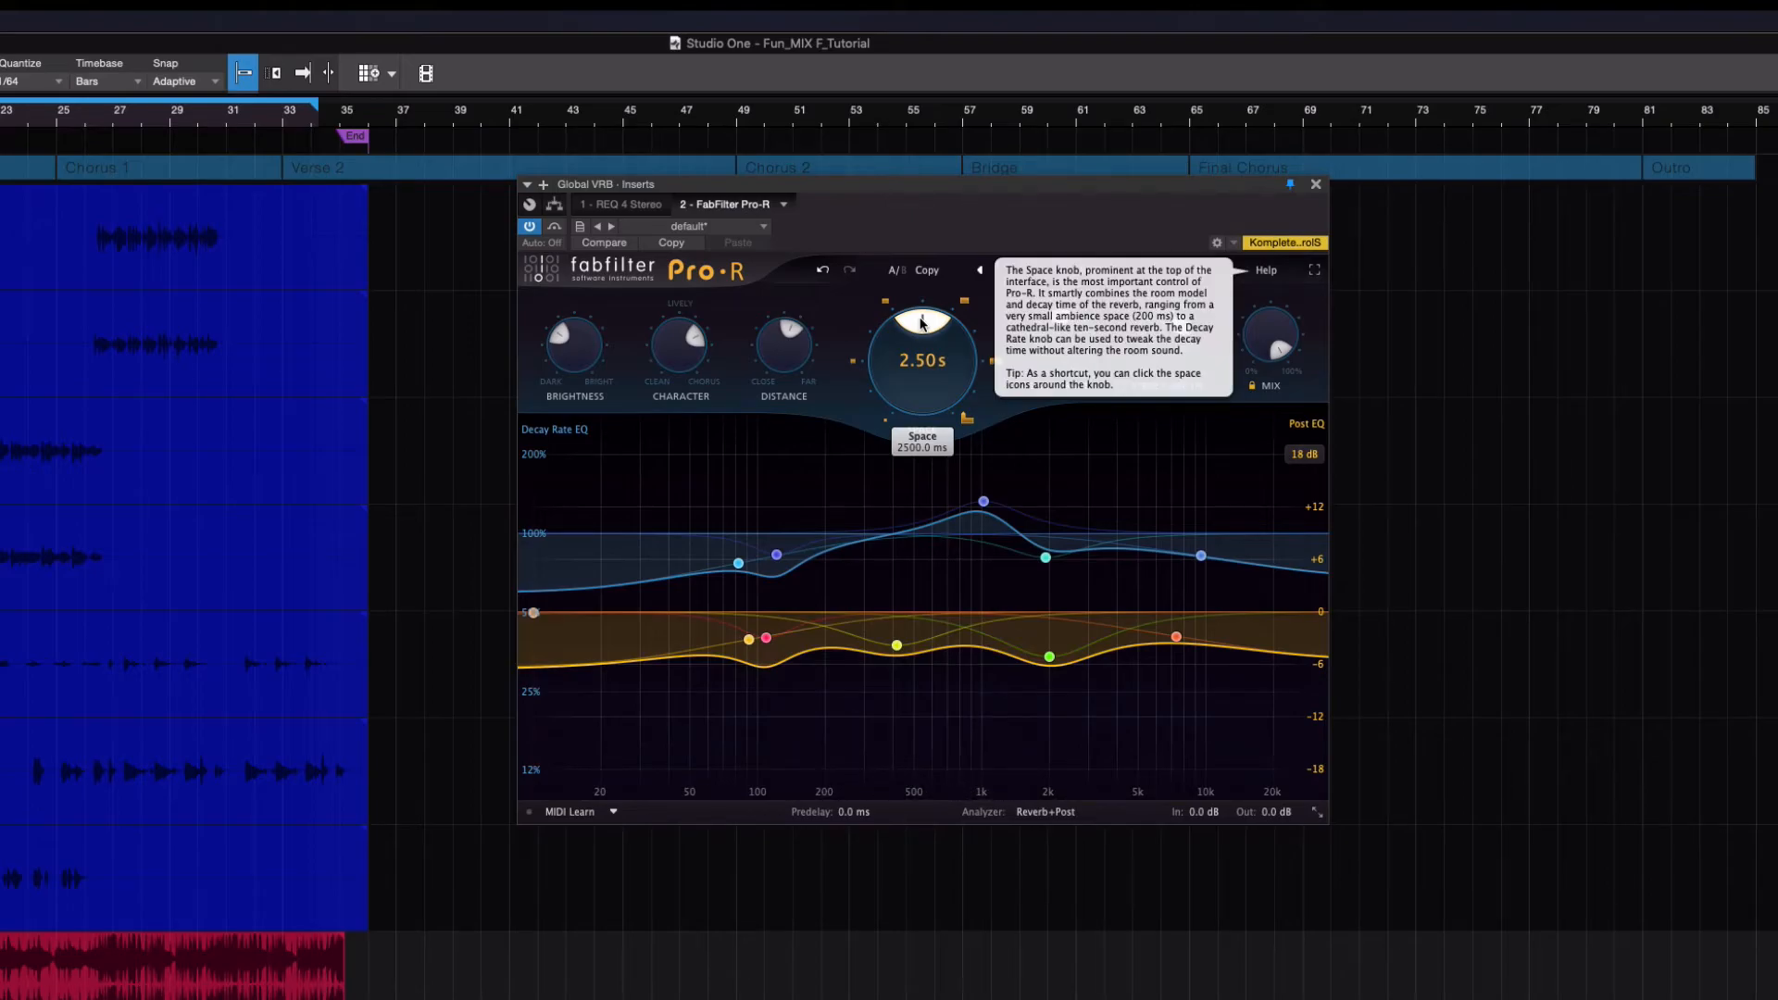
{"action": "left_click_drag", "start_coordinate": [920, 322], "coordinate": [916, 323]}
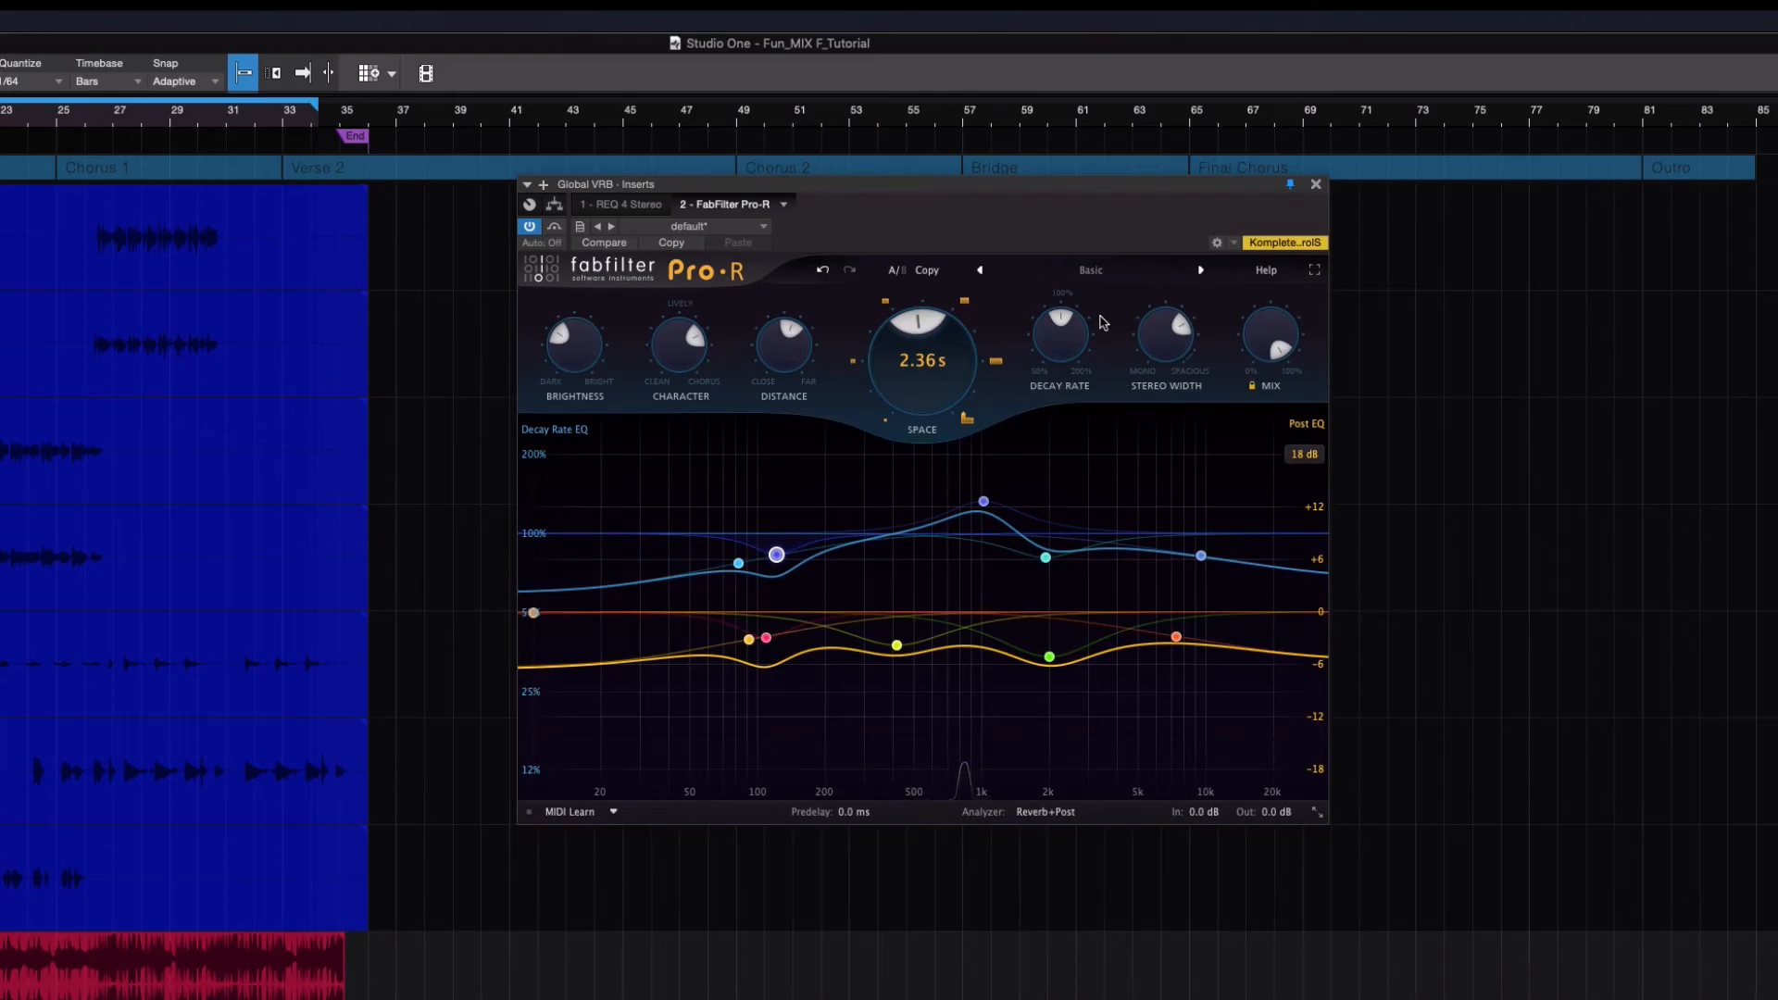
Raise the overall Decay Rate to 137% for a 3.24 s reverb and widen the Stereo Width during playback
{"action": "mouse_move", "coordinate": [1070, 321]}
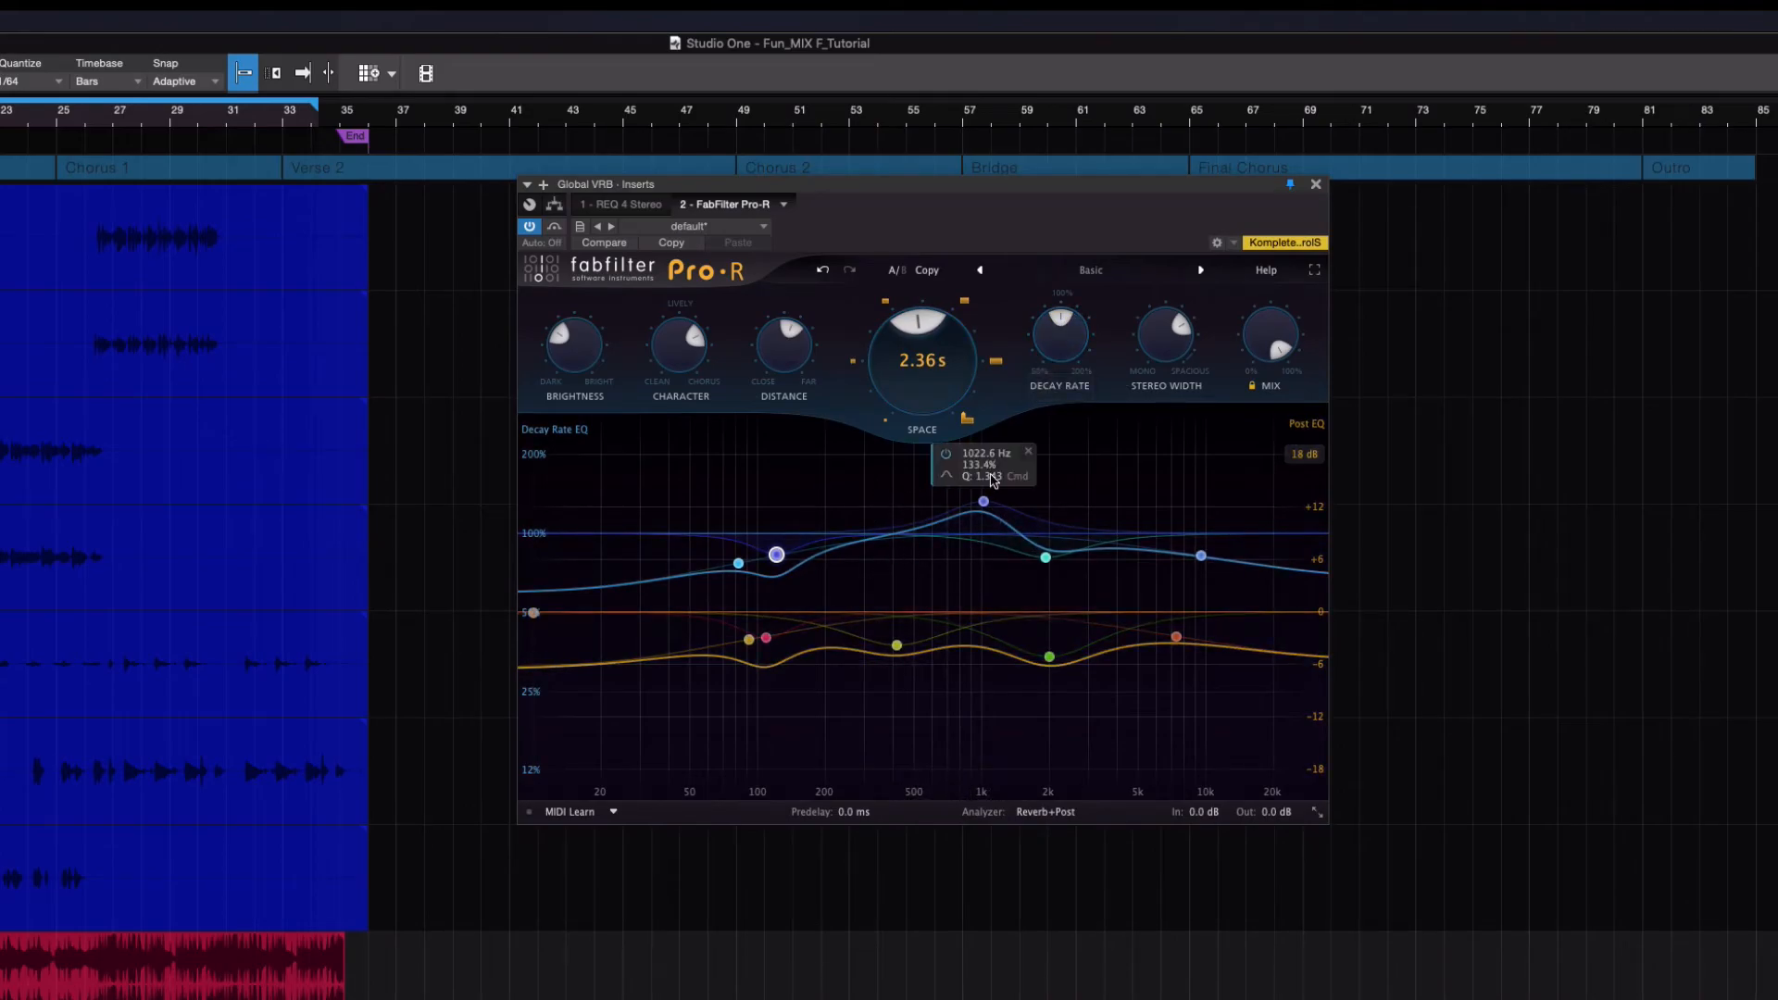
{"action": "left_click_drag", "start_coordinate": [1062, 324], "coordinate": [1070, 324]}
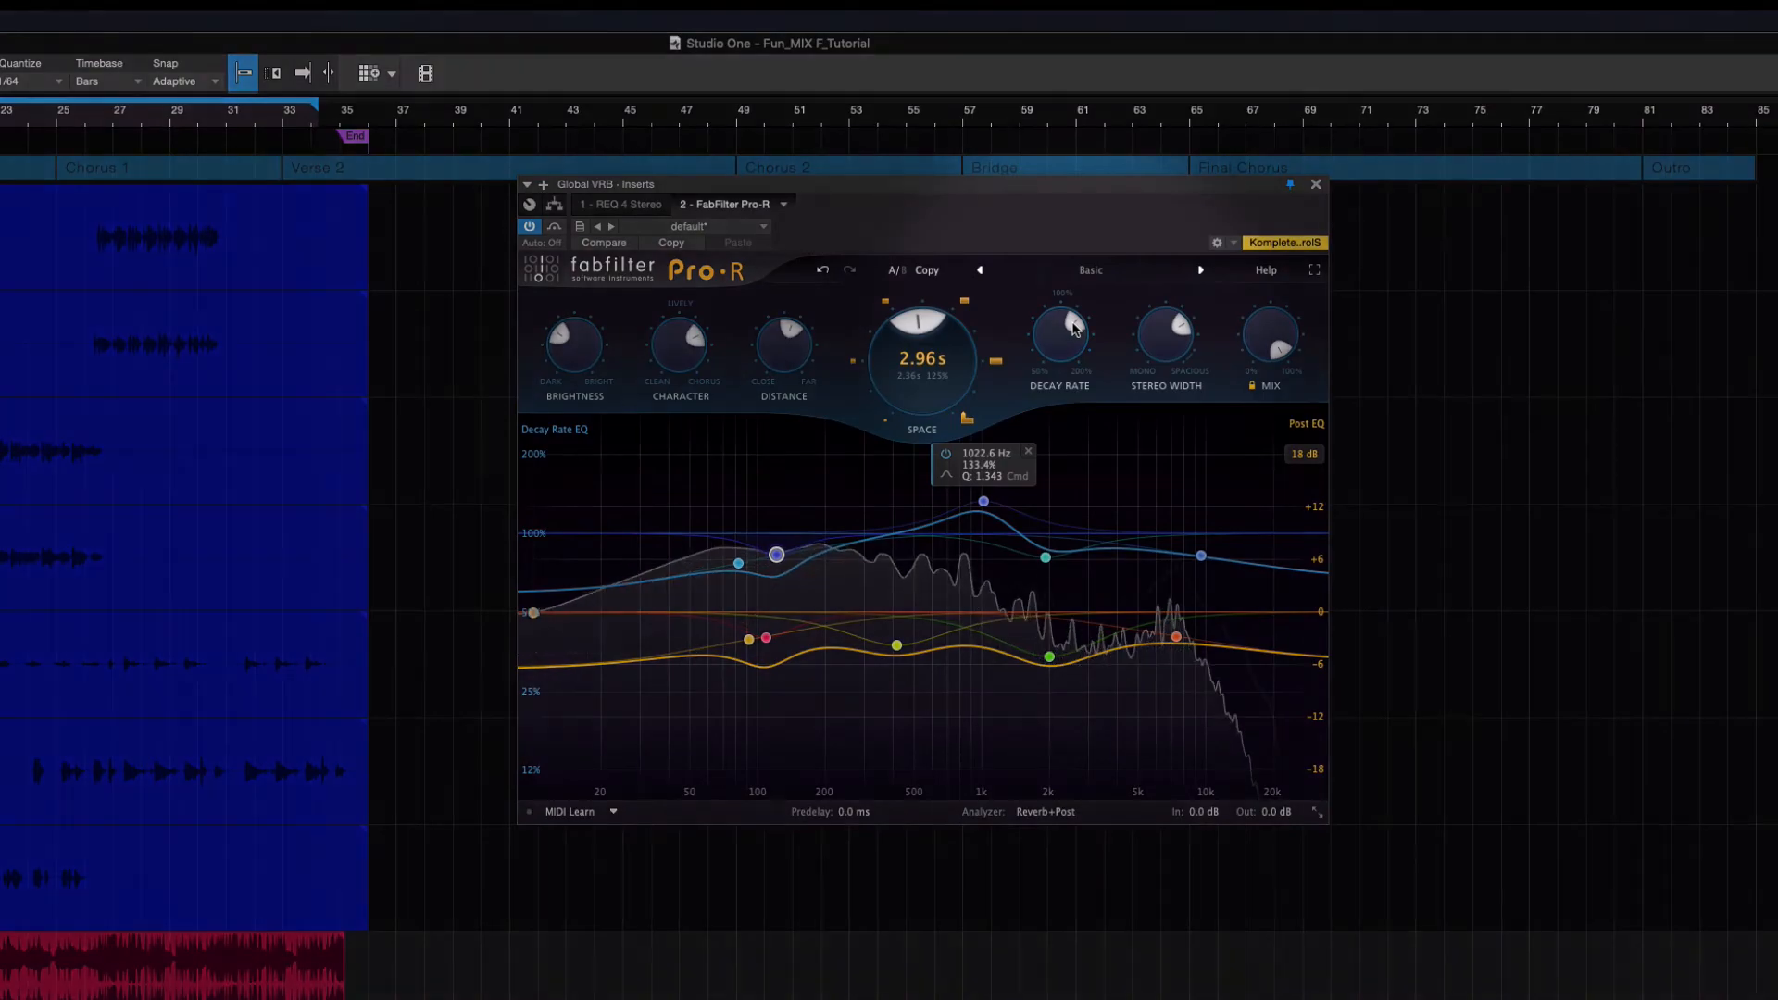
{"action": "scroll", "coordinate": [1074, 327], "scroll_direction": "up", "scroll_amount": 2}
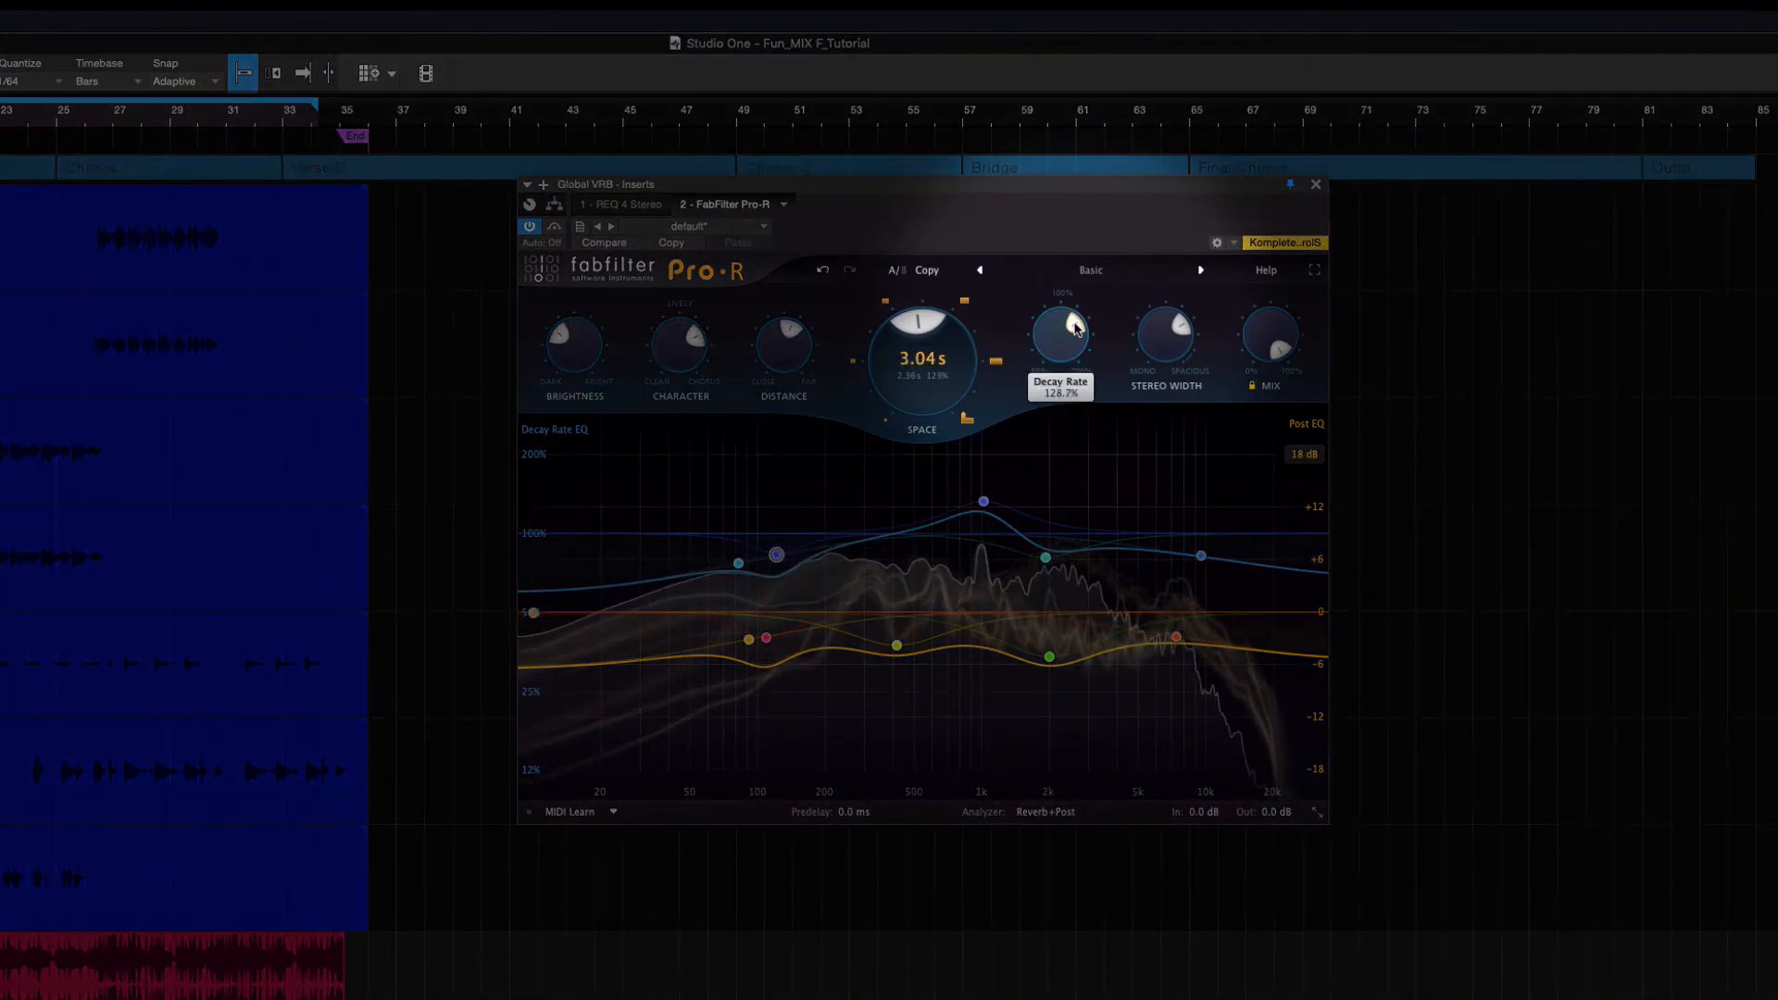
{"action": "scroll", "coordinate": [1074, 327], "scroll_direction": "up", "scroll_amount": 1}
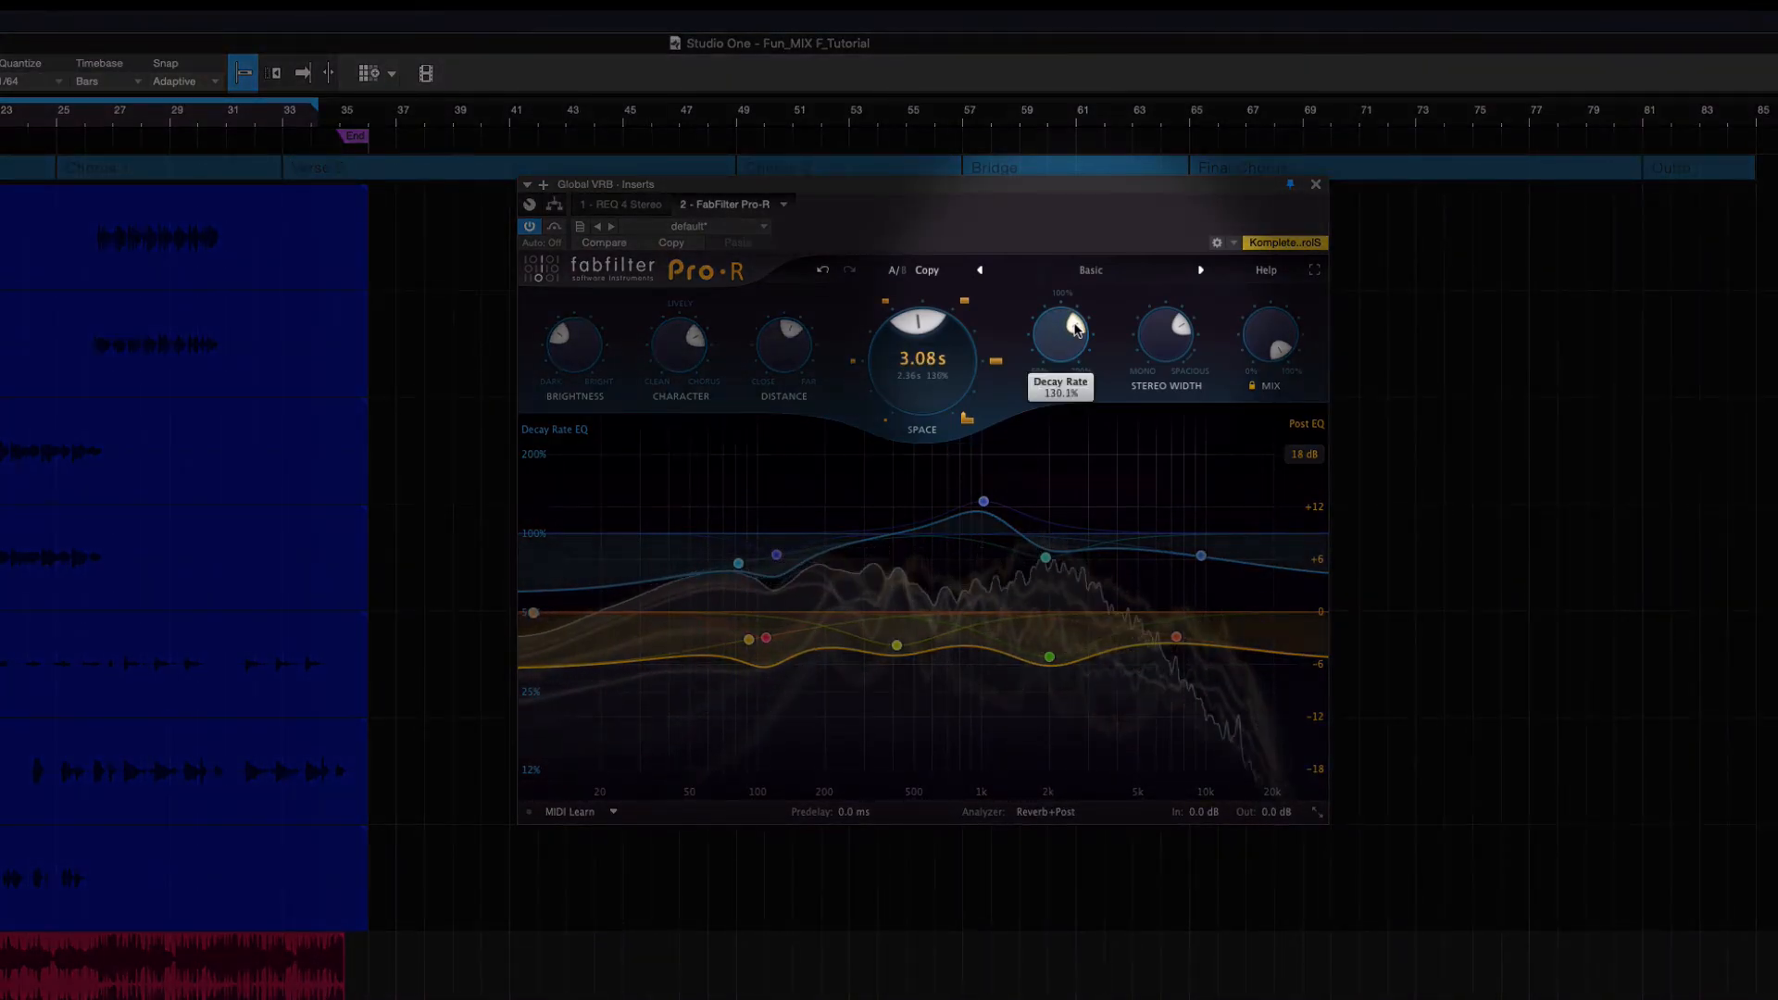
{"action": "scroll", "coordinate": [1076, 329], "scroll_direction": "up", "scroll_amount": 2}
{"action": "scroll", "coordinate": [1076, 329], "scroll_direction": "up", "scroll_amount": 2}
{"action": "scroll", "coordinate": [1176, 326], "scroll_direction": "up", "scroll_amount": 4}
{"action": "scroll", "coordinate": [1184, 337], "scroll_direction": "up", "scroll_amount": 1}
{"action": "scroll", "coordinate": [1184, 337], "scroll_direction": "up", "scroll_amount": 1}
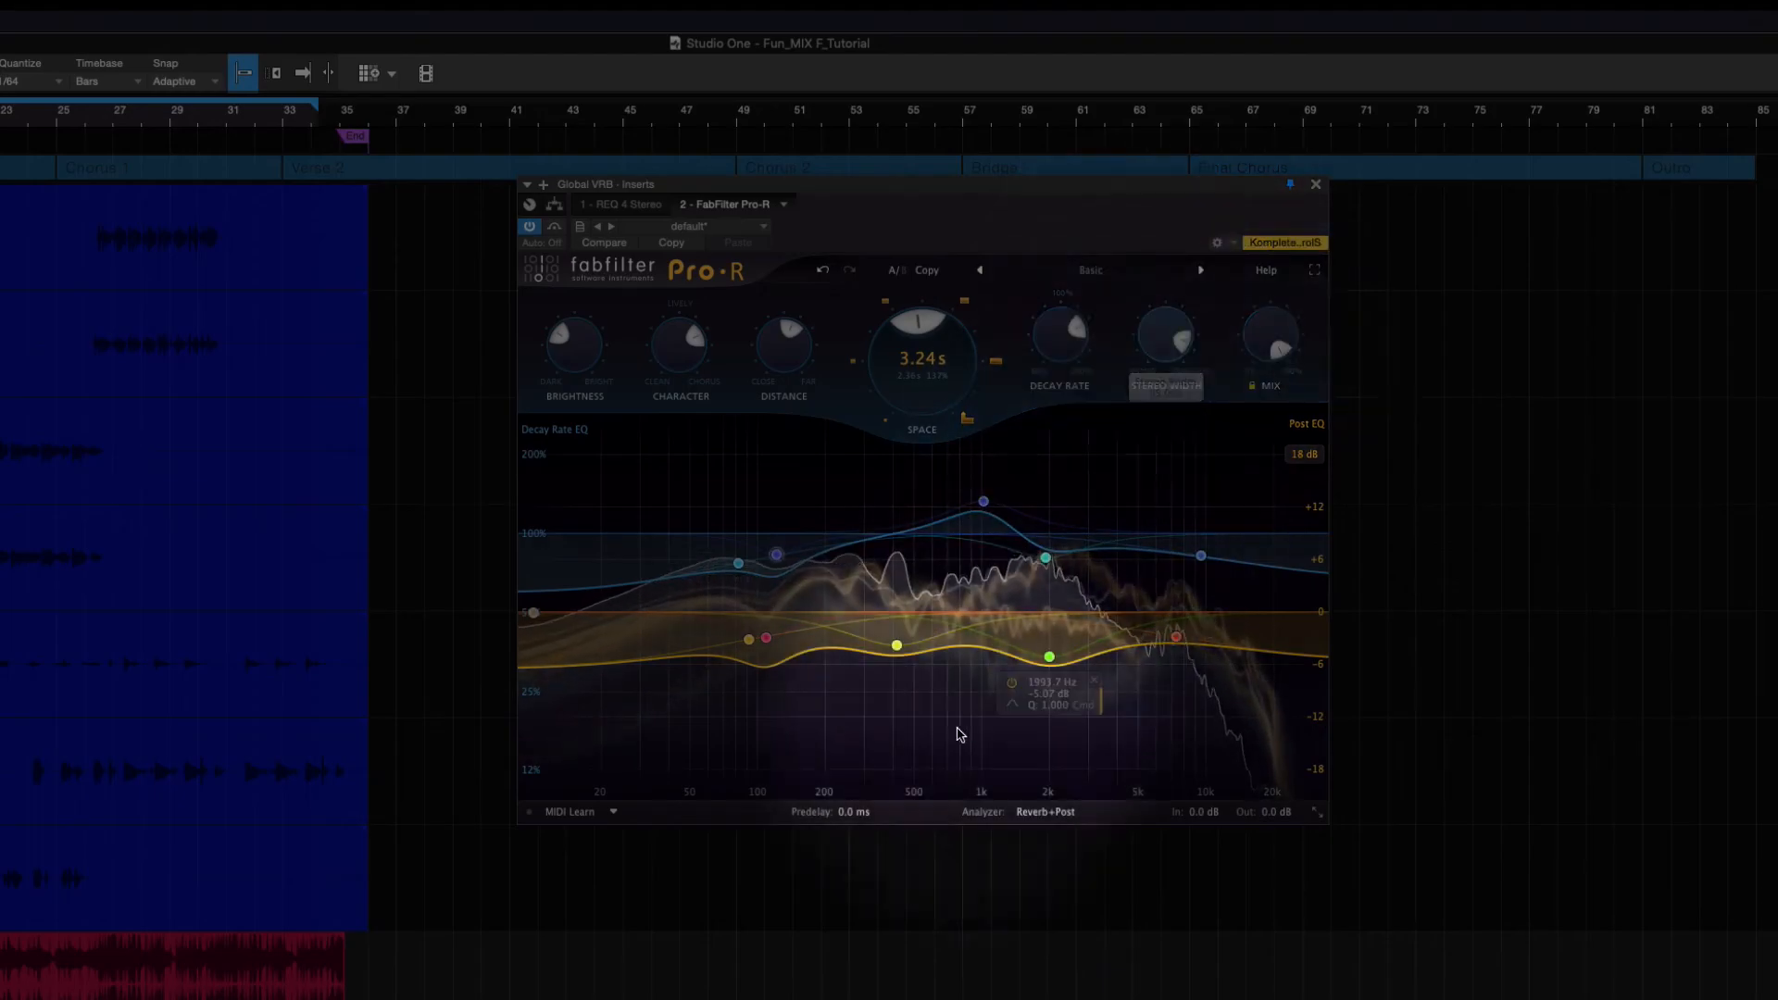
Set the reverb's Predelay to about 4.1 ms while the track plays
{"action": "mouse_move", "coordinate": [849, 820]}
{"action": "left_click_drag", "start_coordinate": [849, 820], "coordinate": [790, 777]}
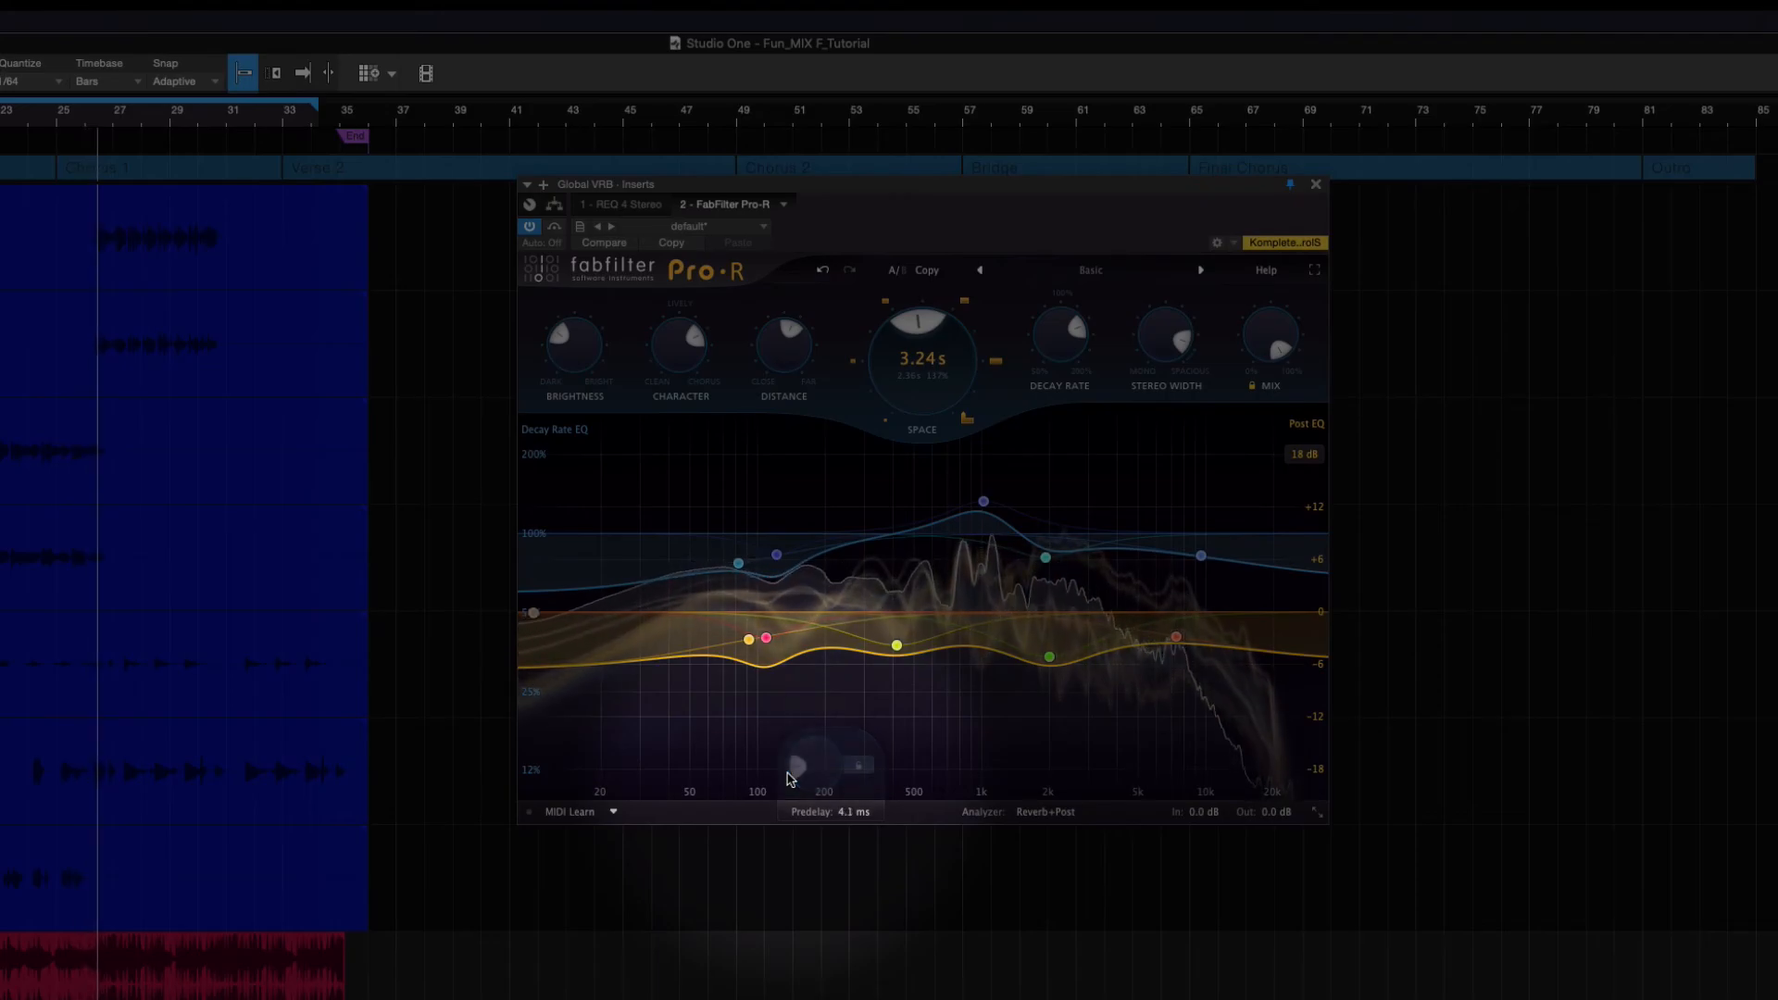